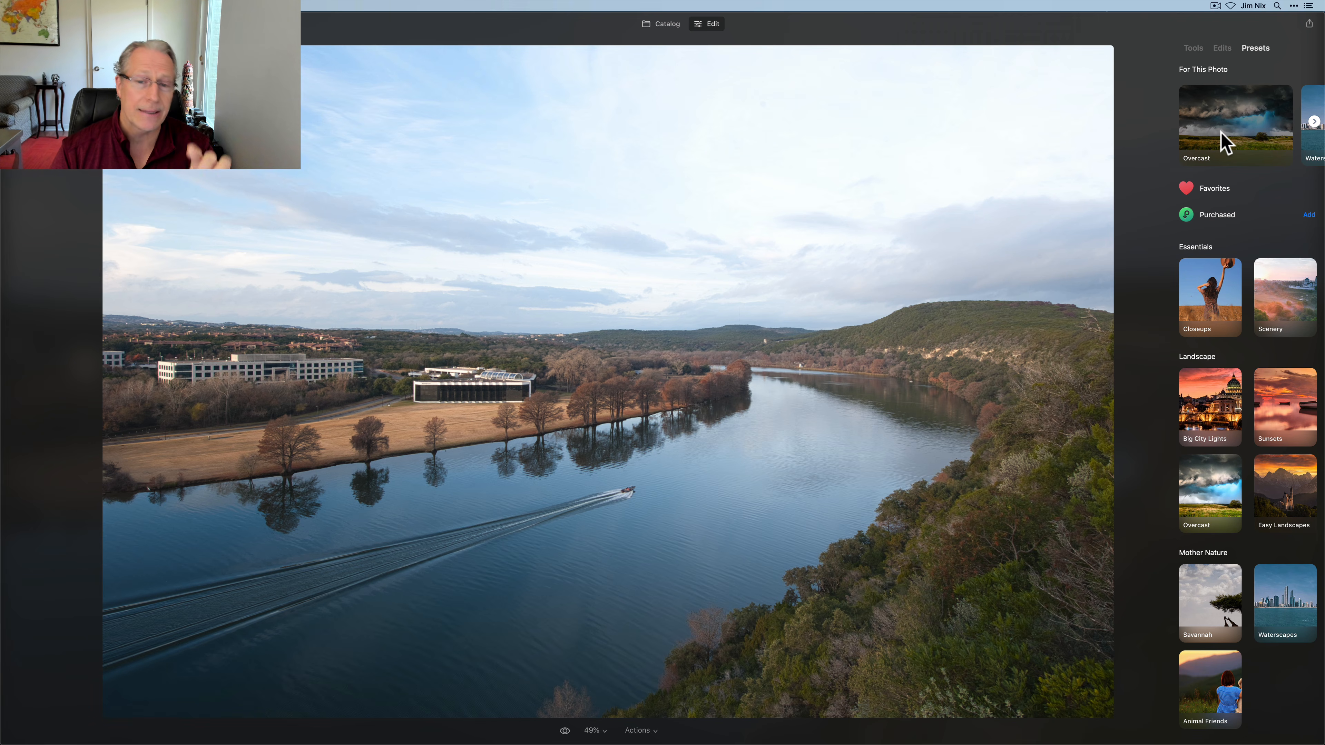
Step: Try the Dynamic Result preset from the Overcast collection on the river photo and remove it from the edits
click(1221, 132)
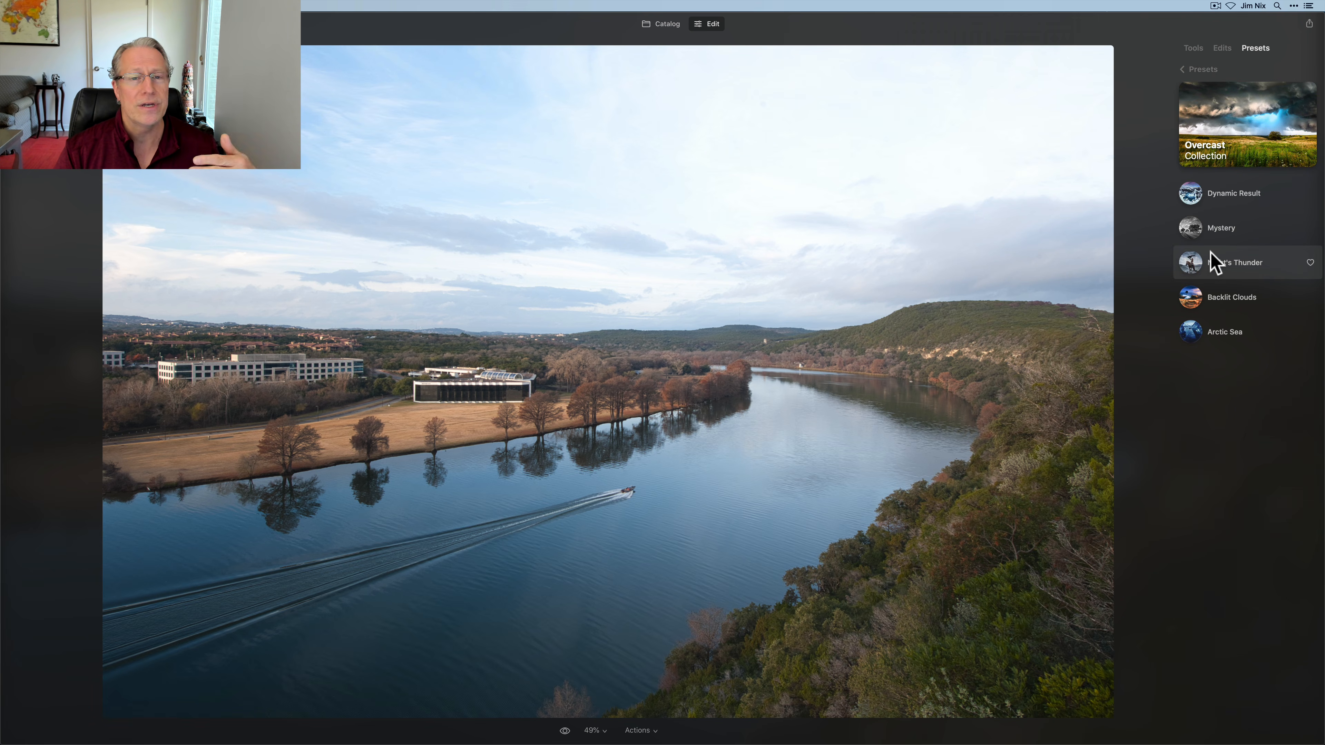
click(1190, 196)
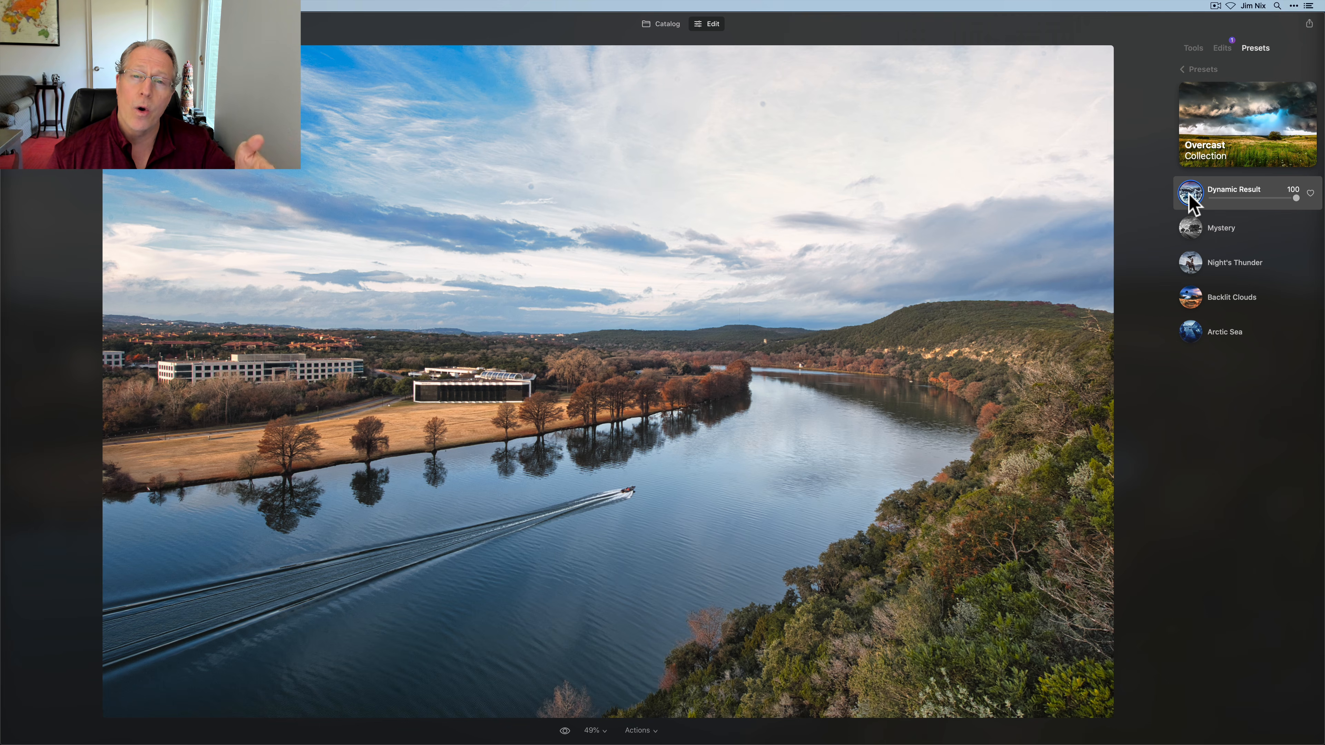
click(1185, 70)
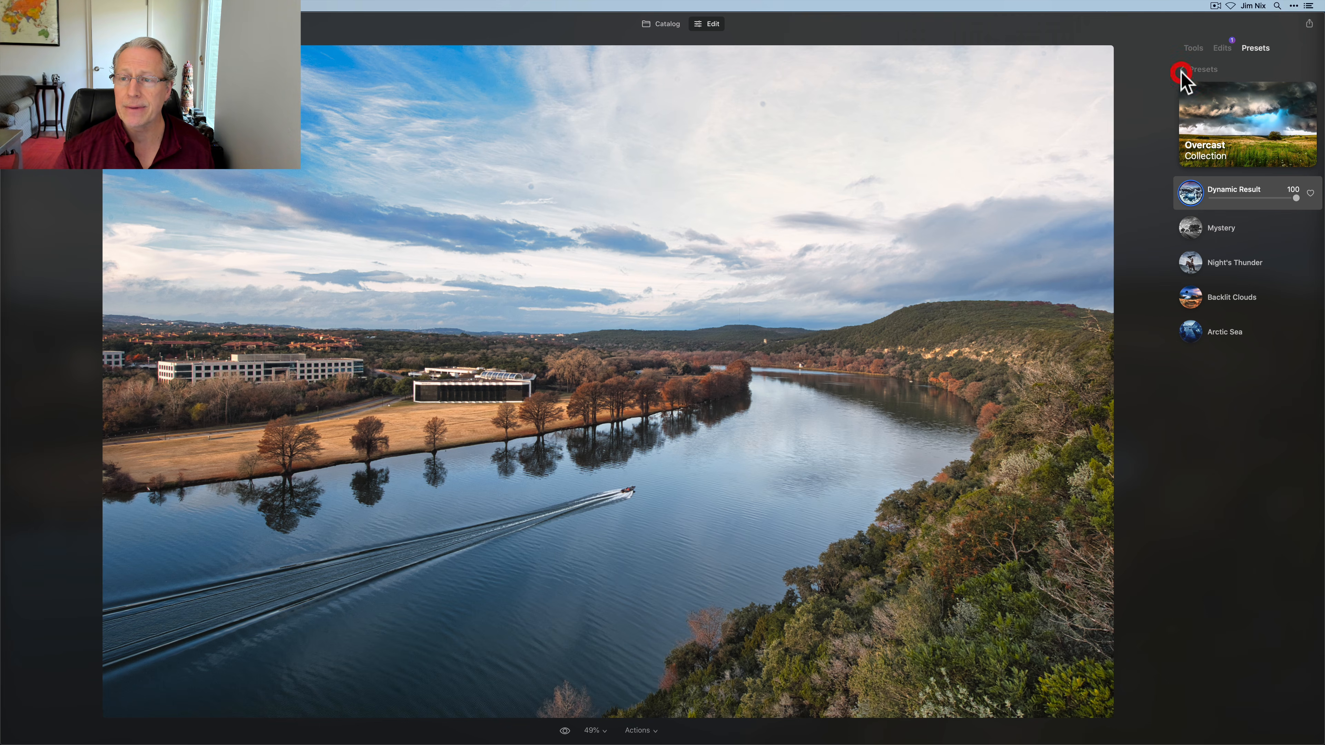
click(1222, 48)
click(1304, 78)
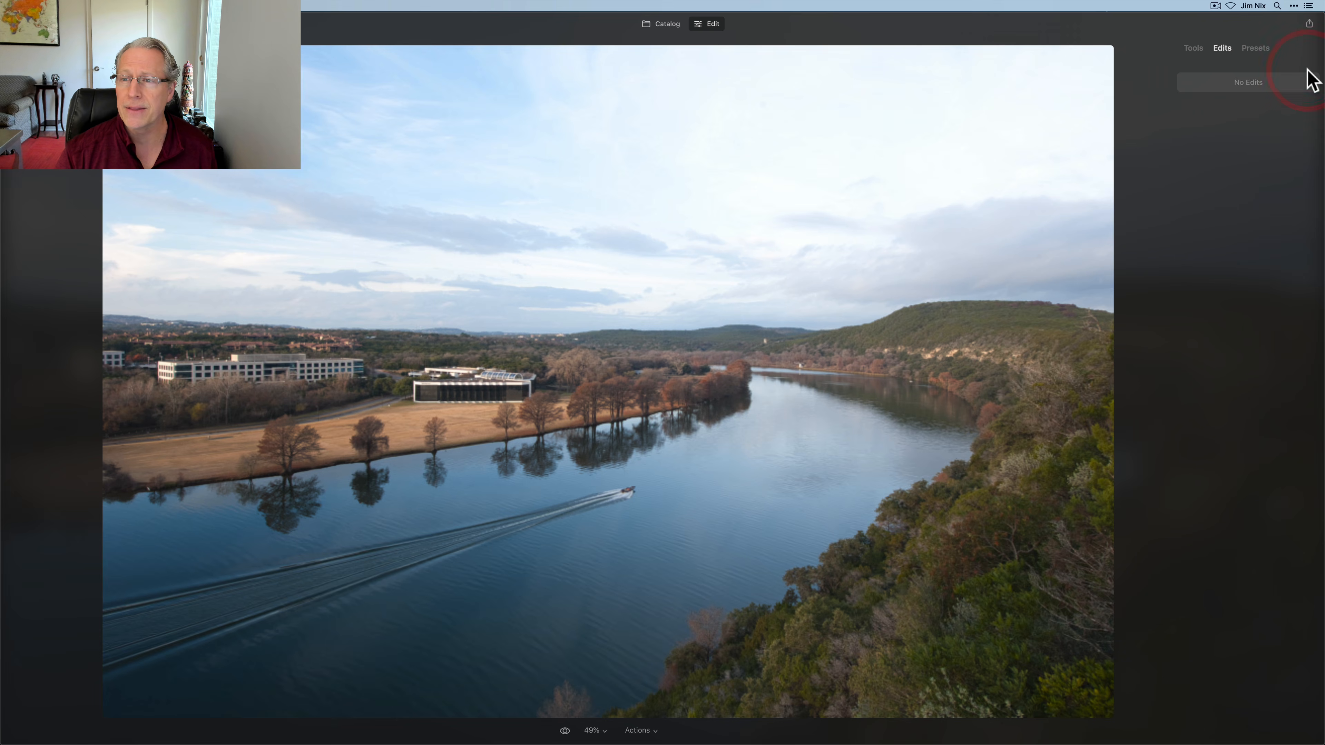
Step: Mark the Fast Fix preset in the Scenery collection as a favorite
click(1194, 48)
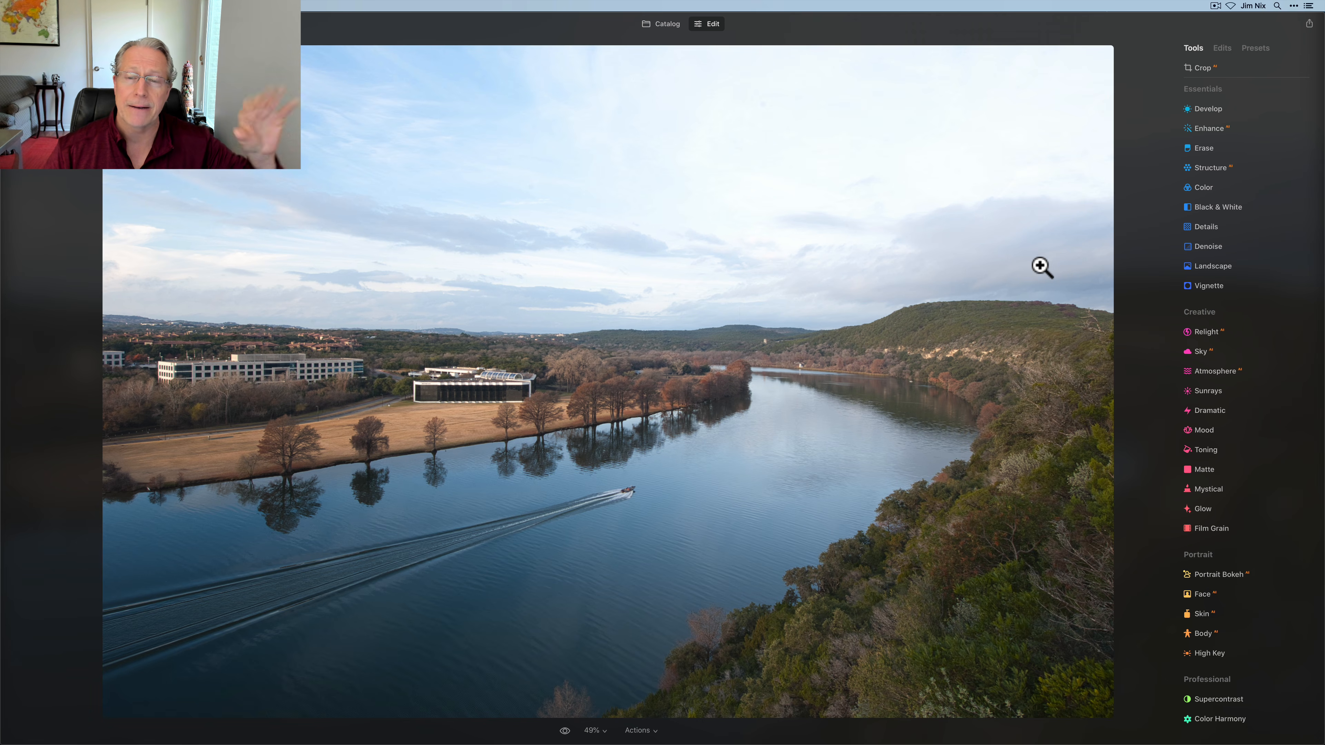
click(1255, 48)
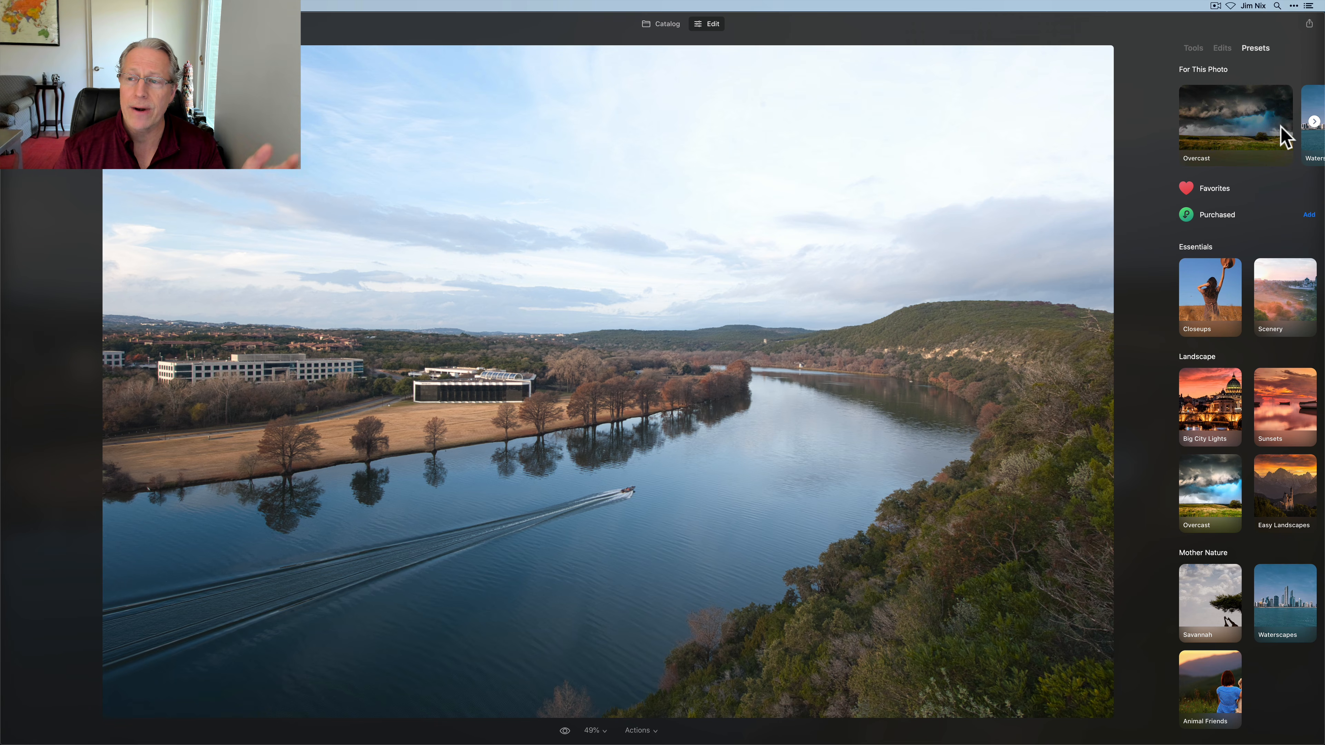
click(1314, 121)
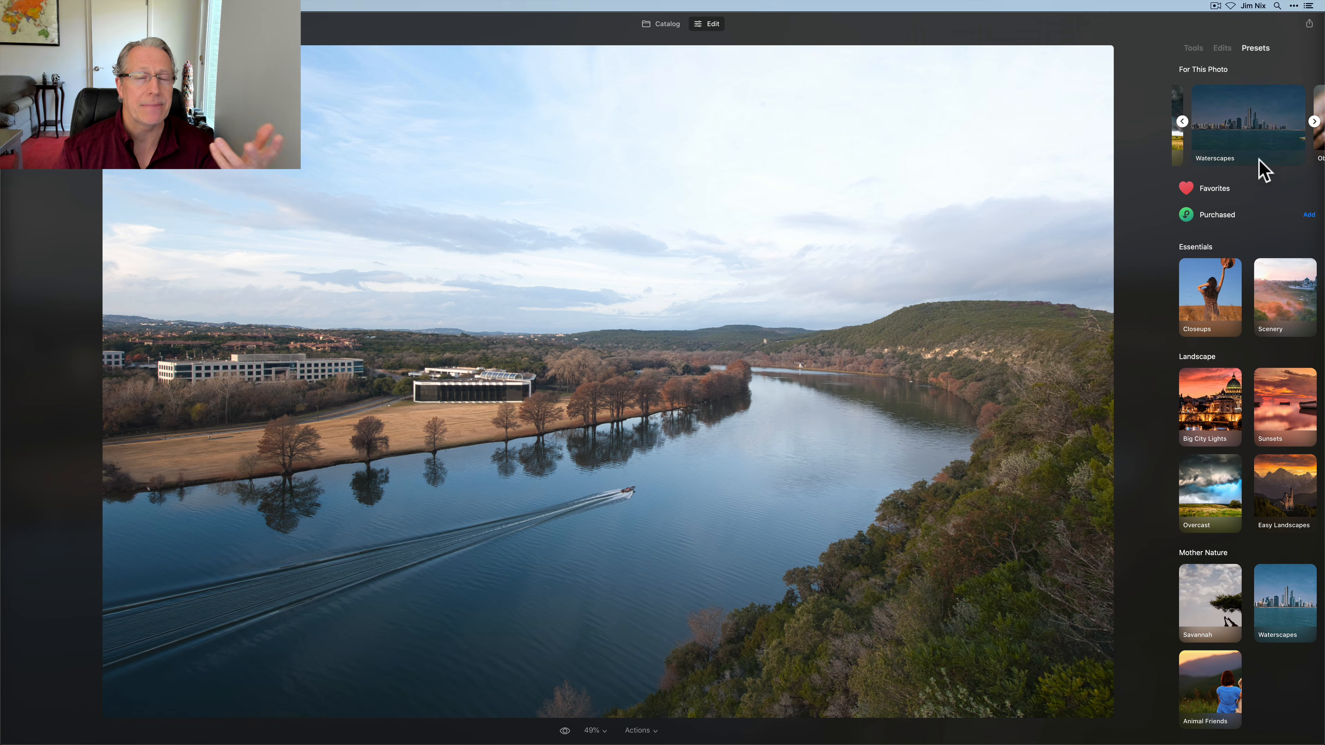
scroll(1244, 194, down, 1)
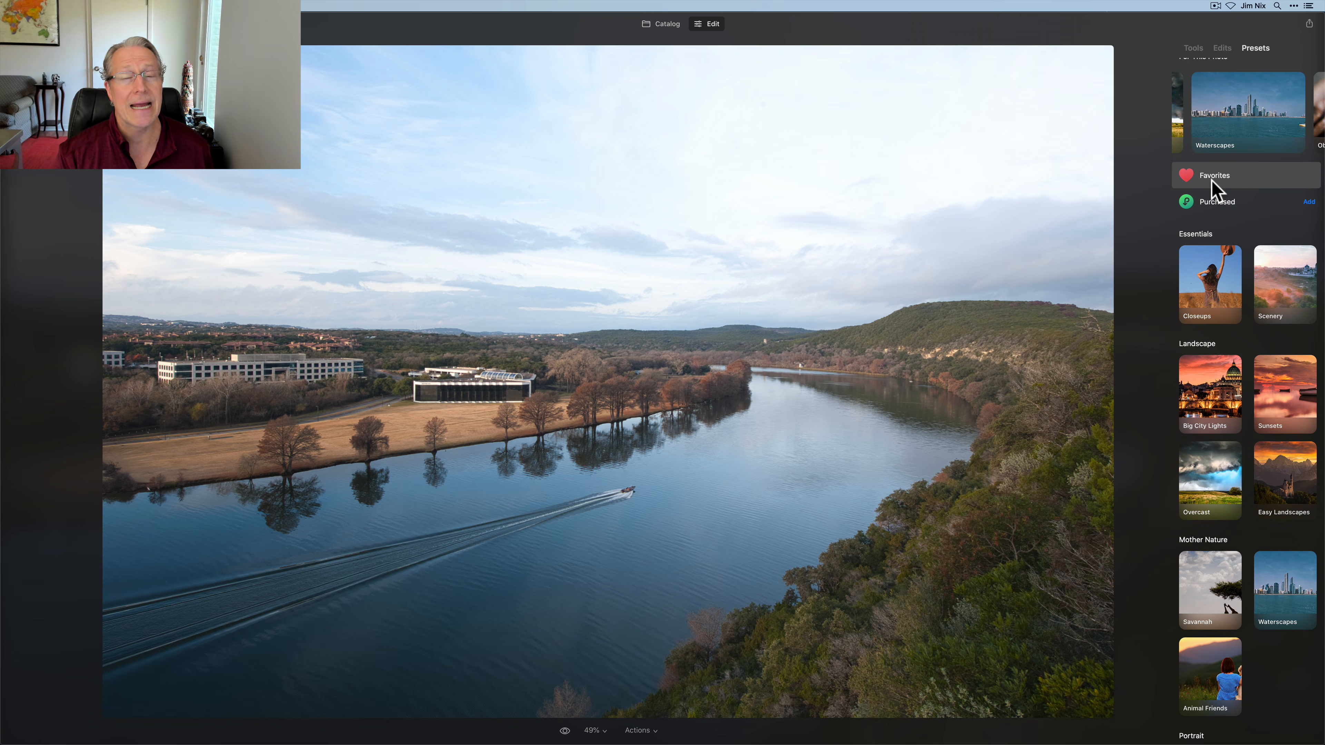
click(1297, 301)
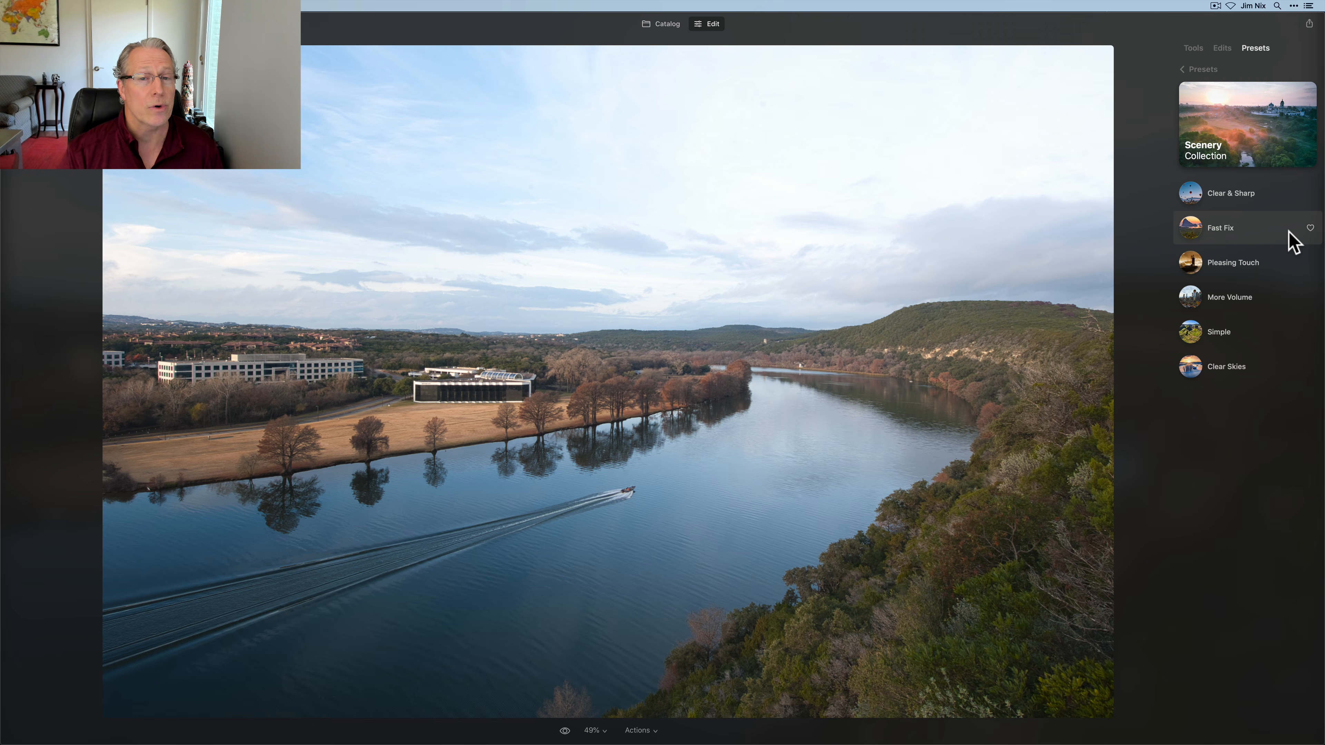
click(1310, 229)
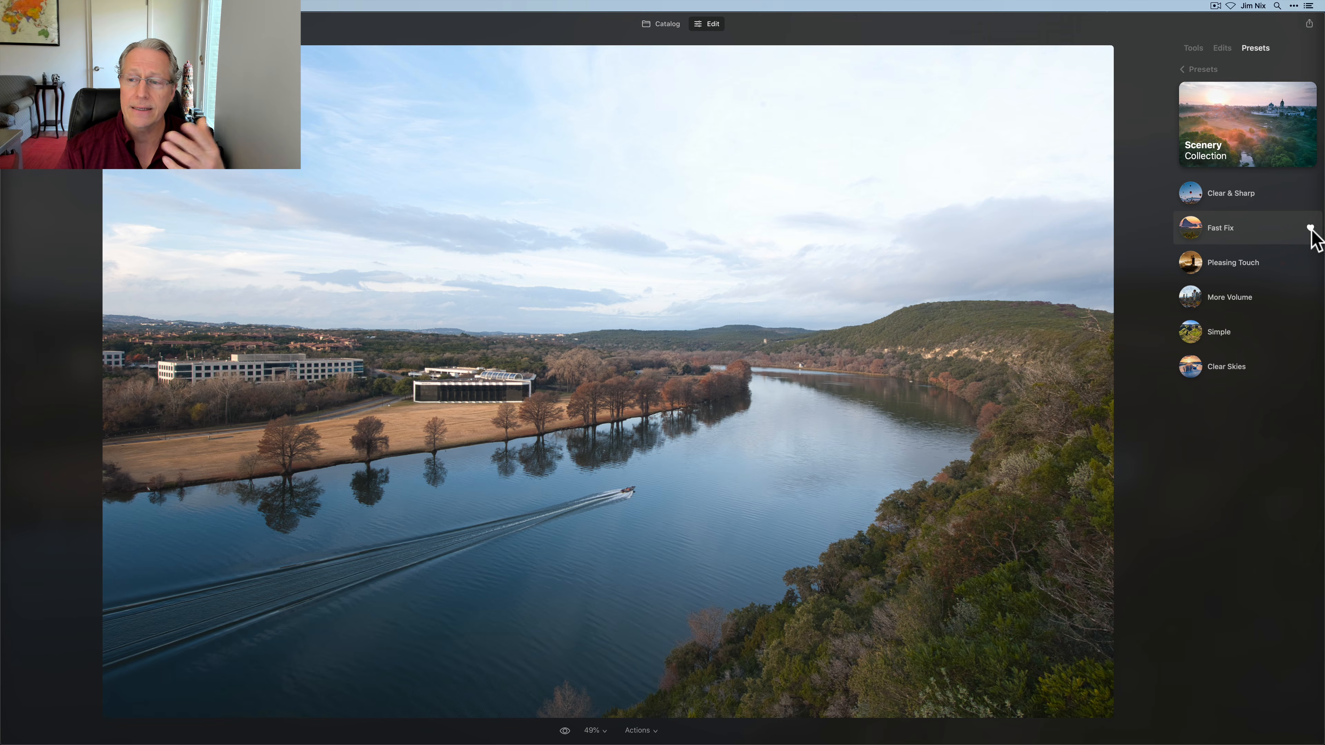
click(1197, 73)
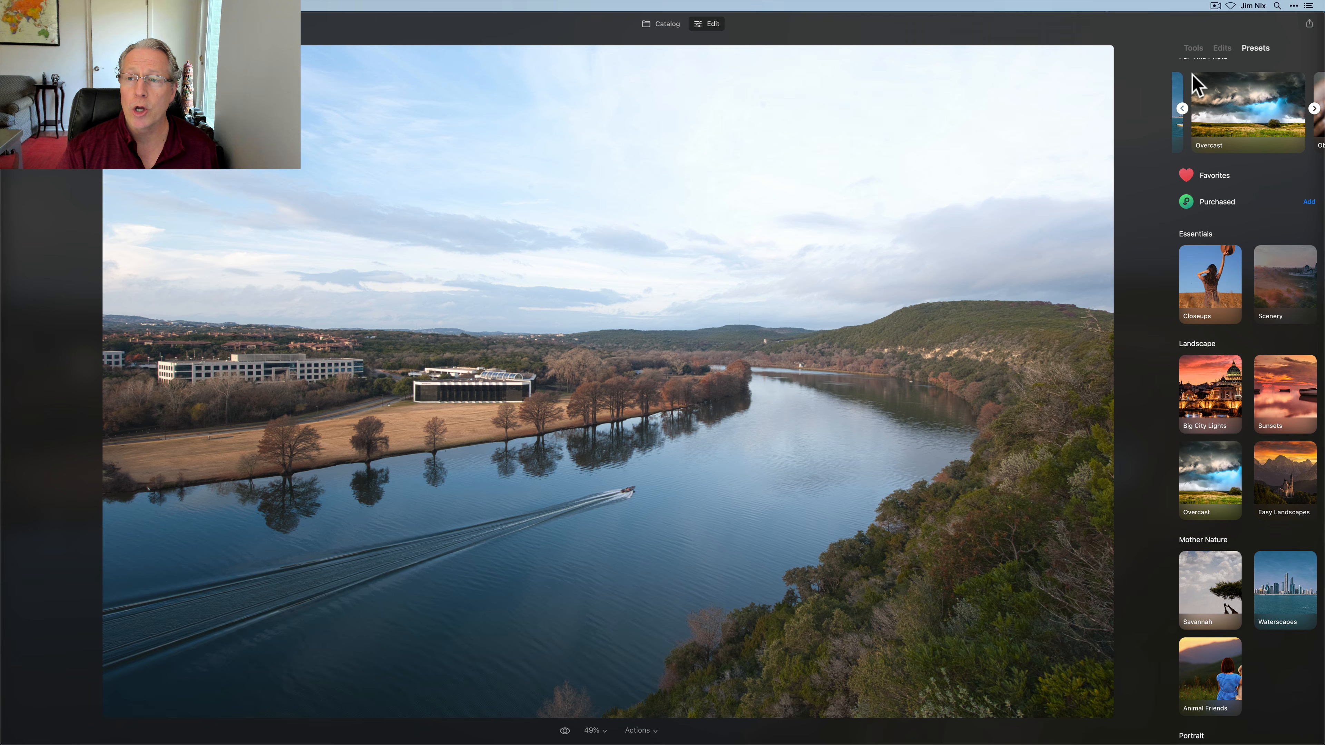
Step: Check the favorite presets and look through the available preset collections by category
click(1198, 175)
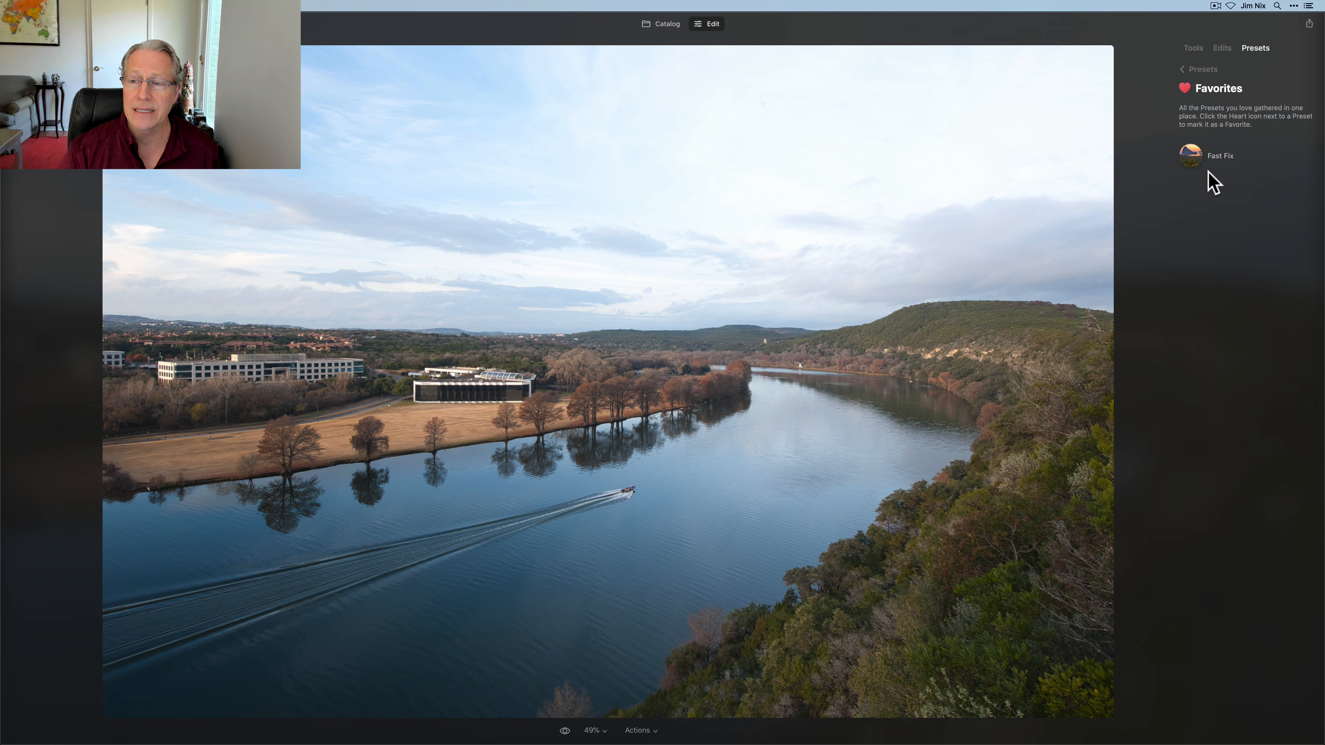
click(1184, 70)
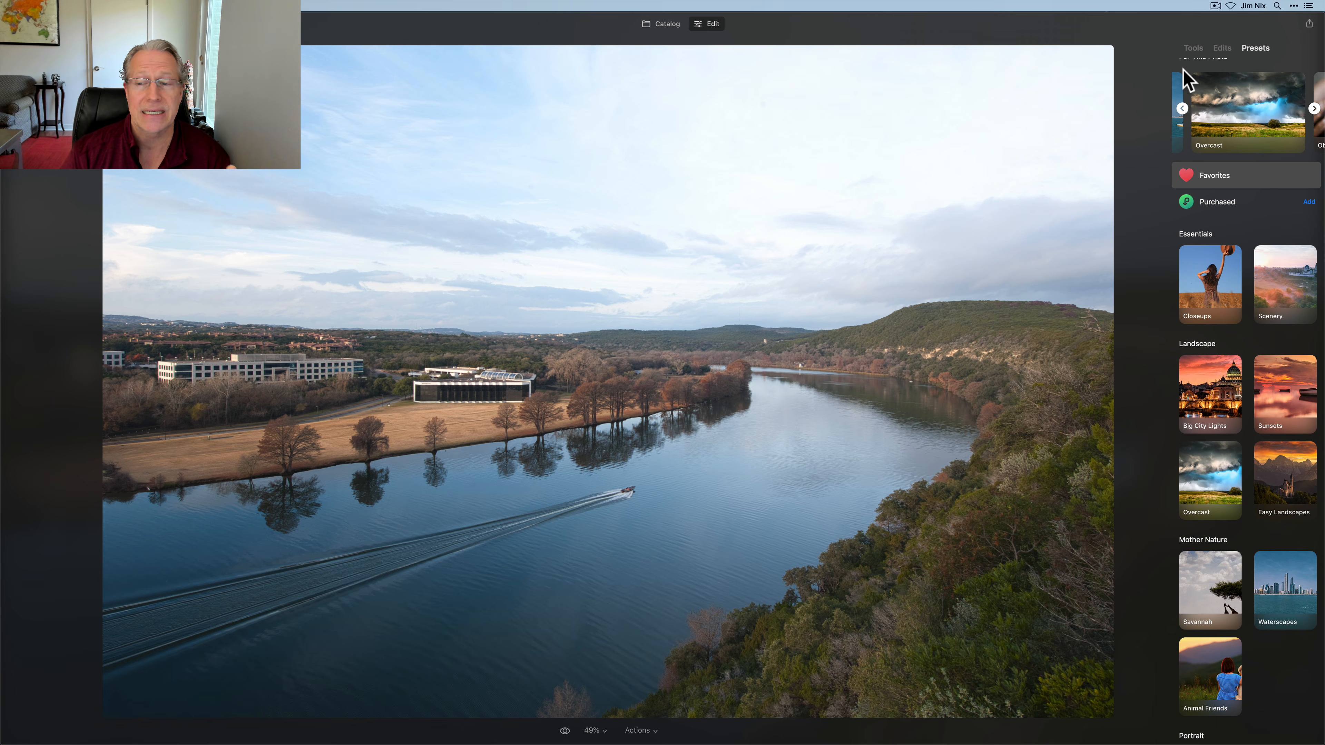
scroll(1227, 379, down, 5)
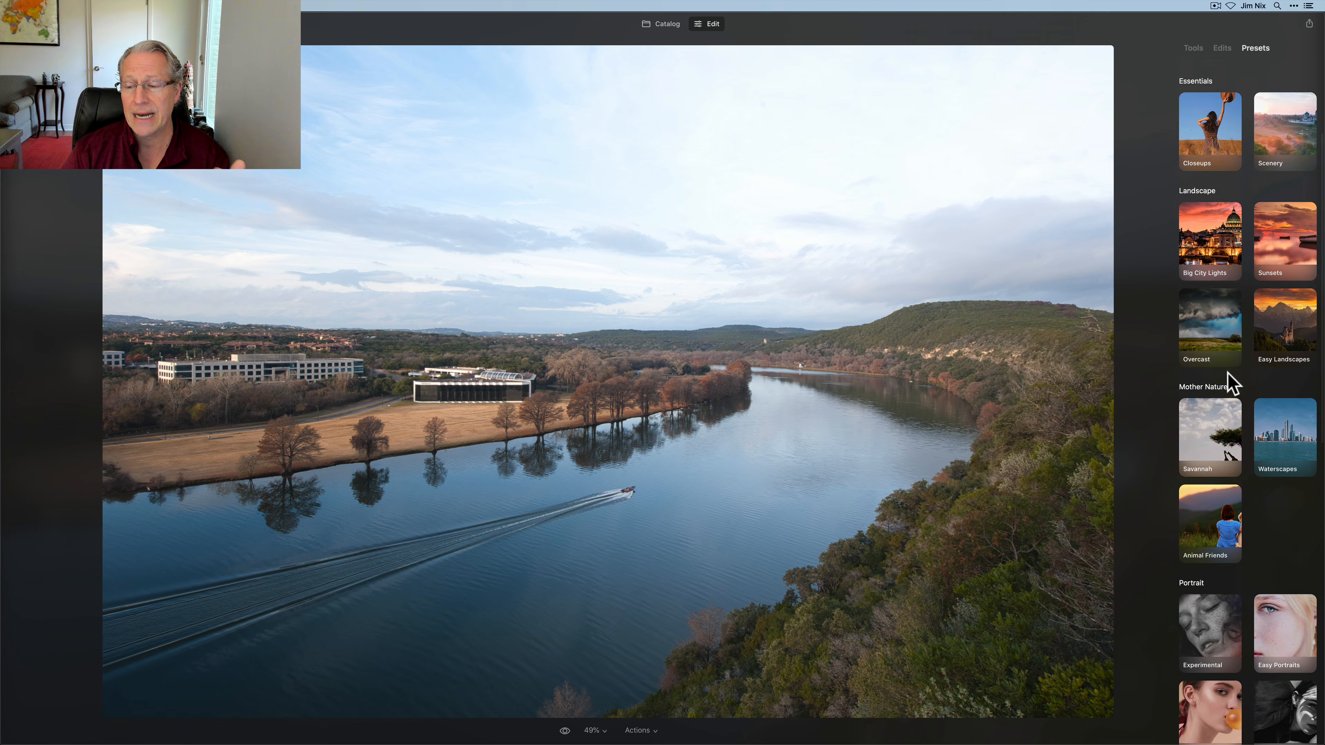
scroll(1228, 379, down, 8)
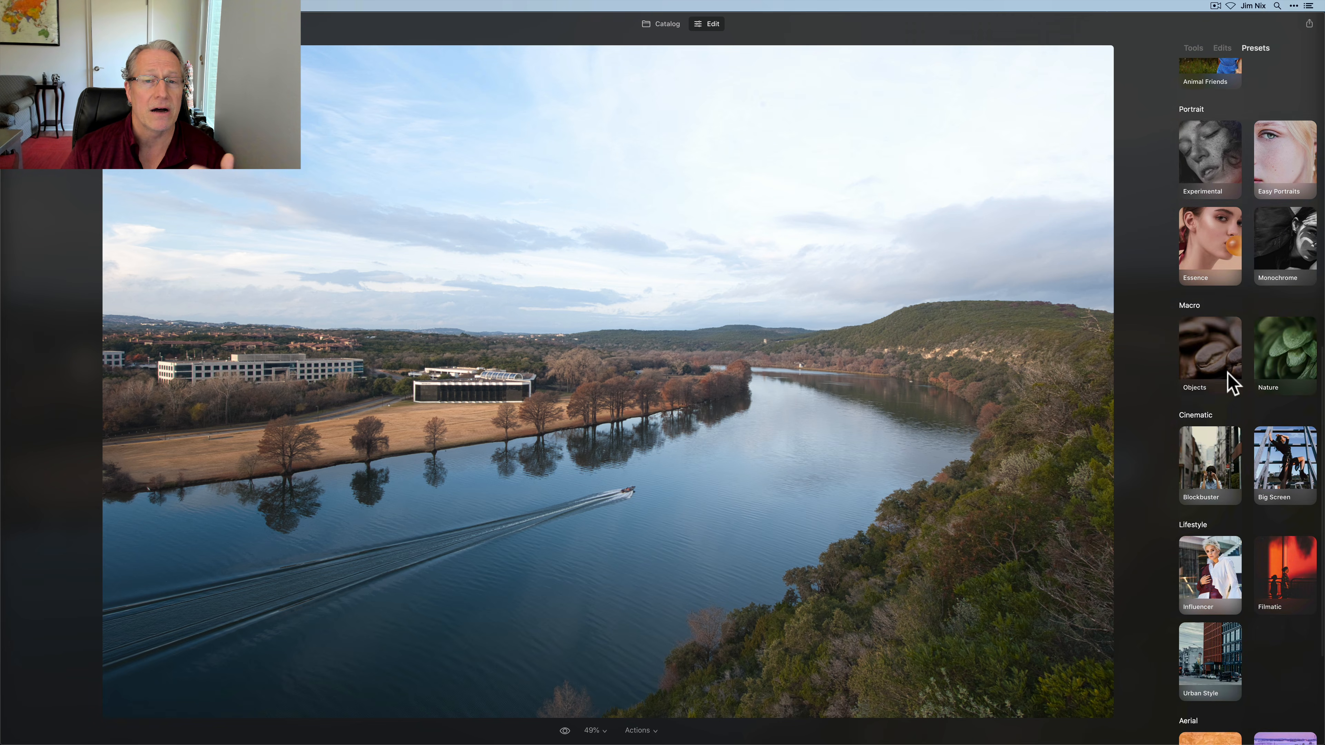
scroll(1232, 384, down, 5)
scroll(1232, 384, up, 12)
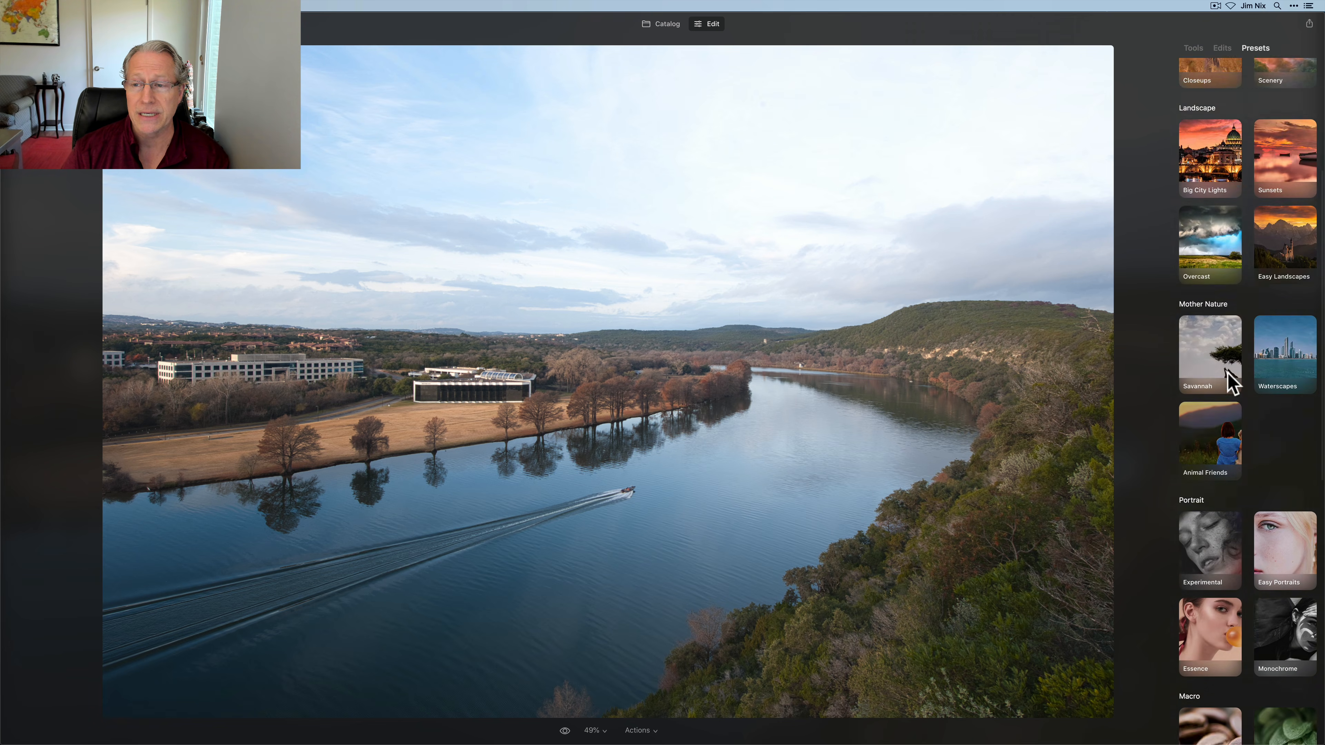
scroll(1232, 383, up, 5)
Step: Try the favorite Fast Fix preset at amounts of 0 and 100, and delete it from the edits
click(1223, 194)
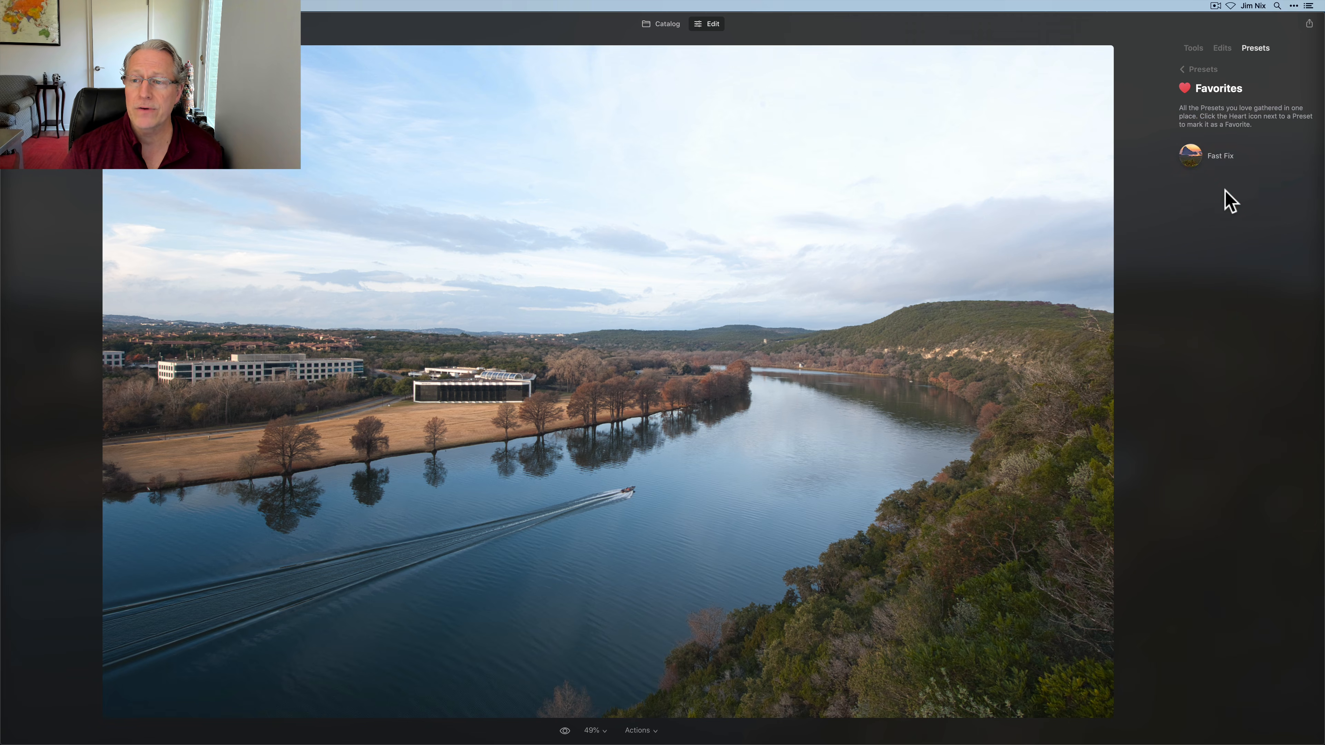
click(1192, 159)
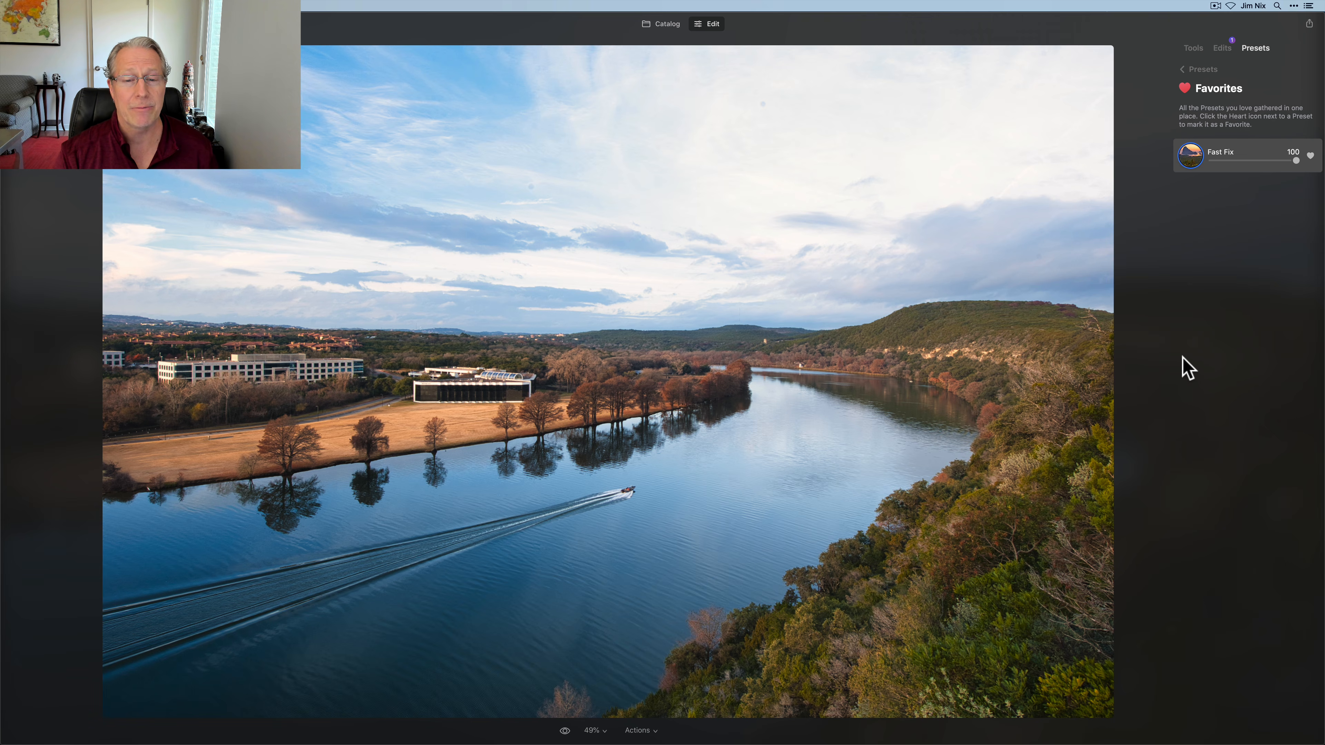
click(1221, 49)
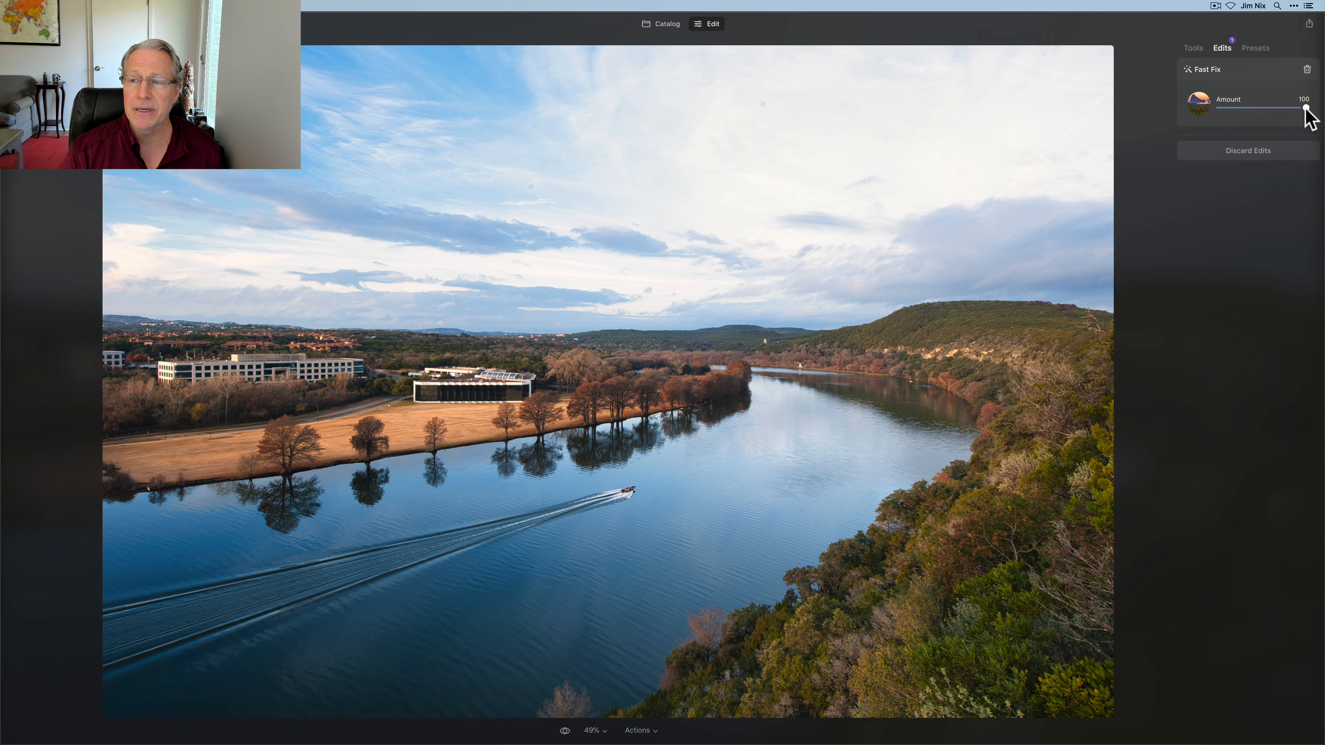
drag(1304, 109, 1206, 110)
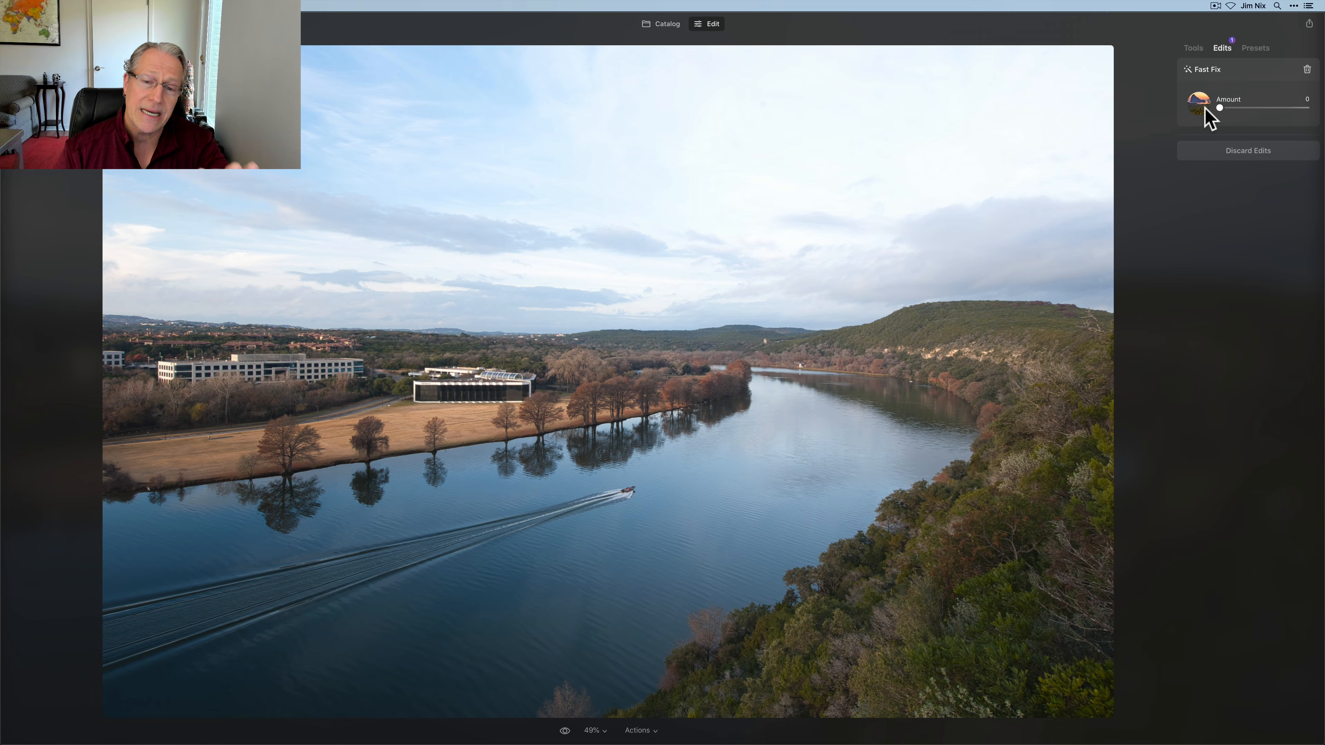
drag(1219, 109, 1317, 107)
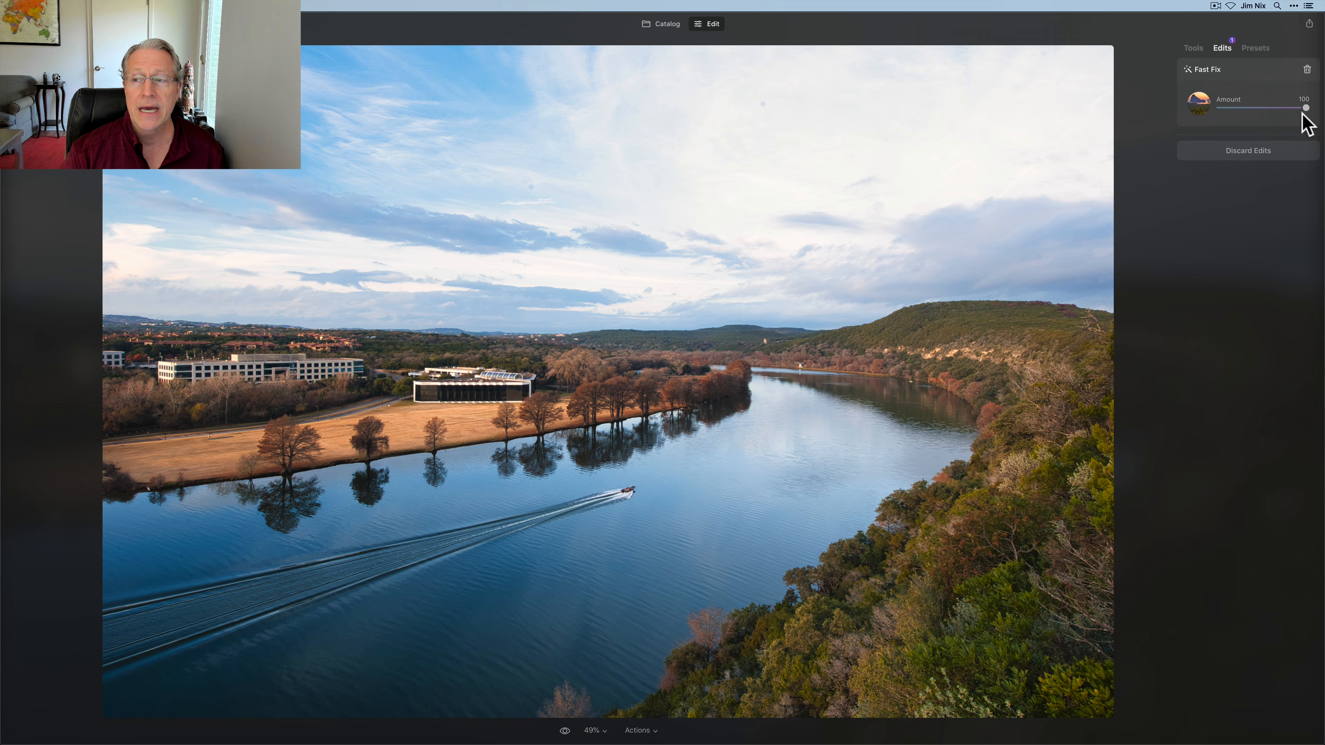
click(1307, 69)
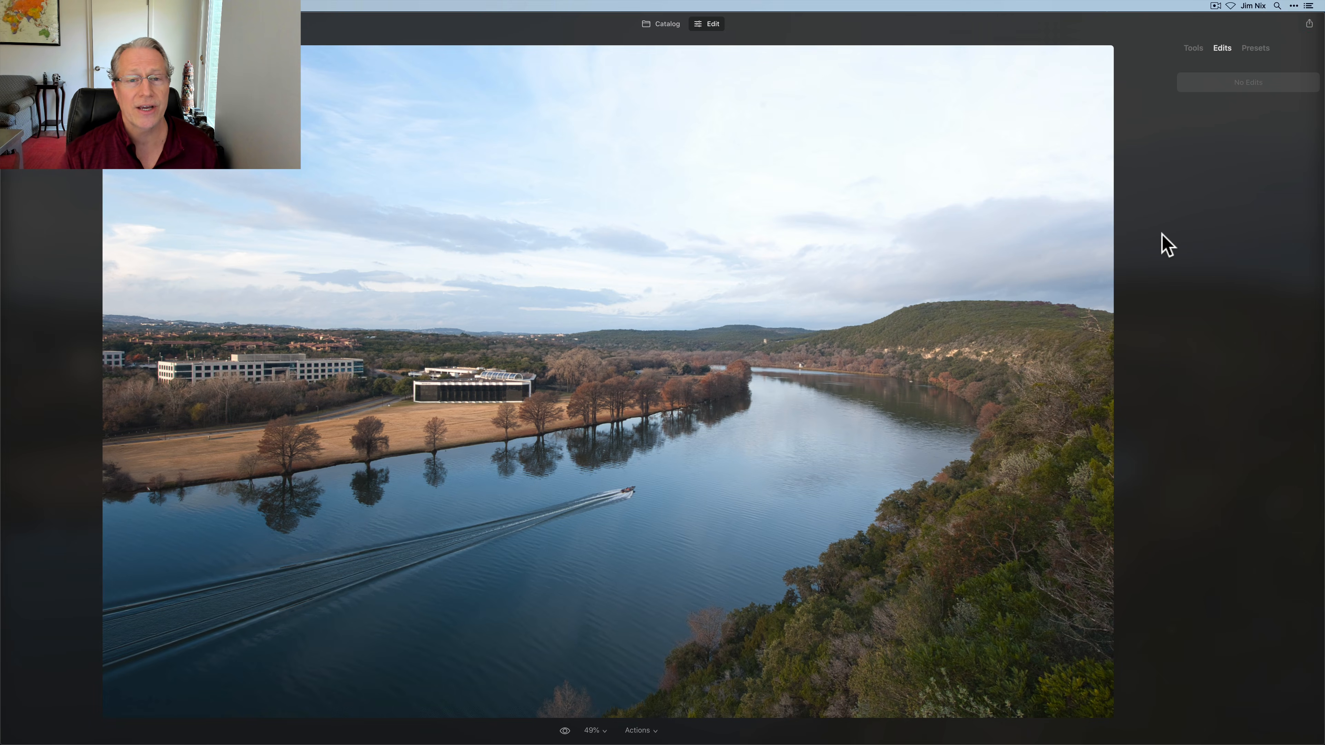
Step: Apply the Fast Fix preset from the favorites and show it in the photo's list of edits
click(1256, 48)
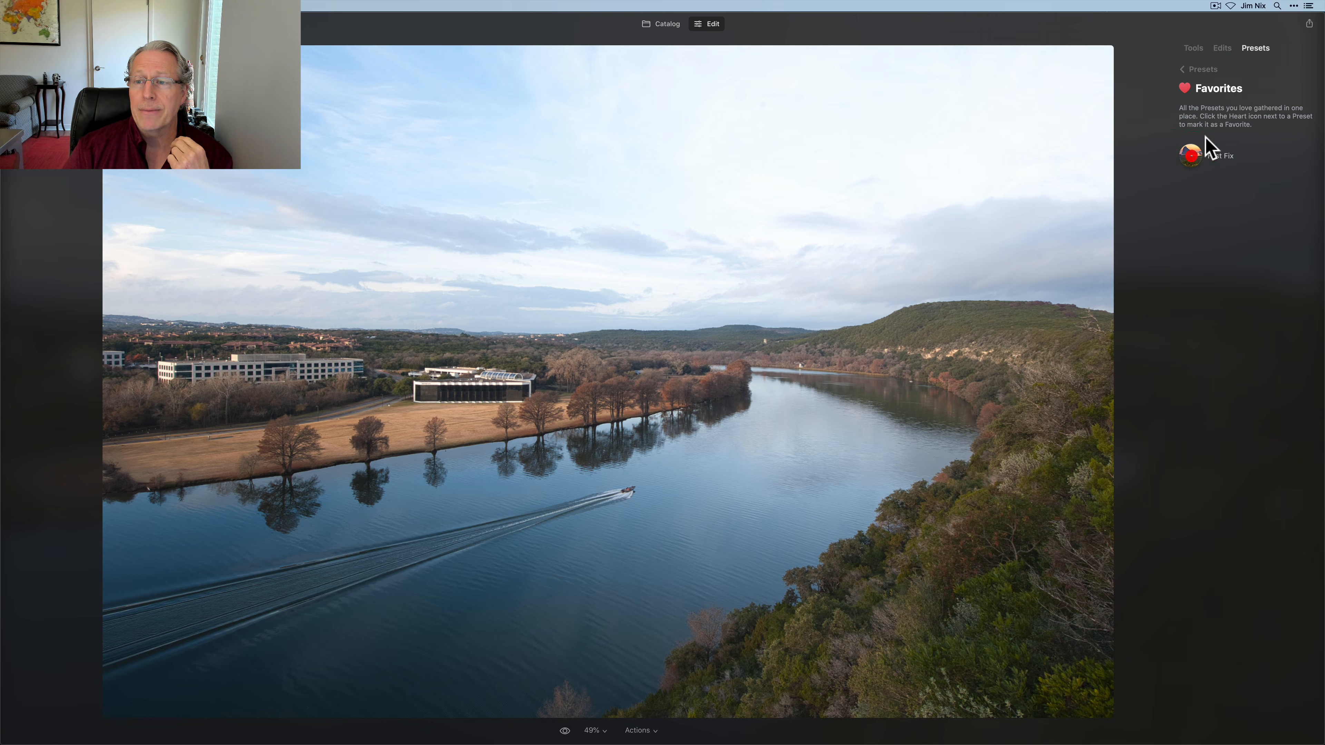
click(1191, 155)
click(1220, 47)
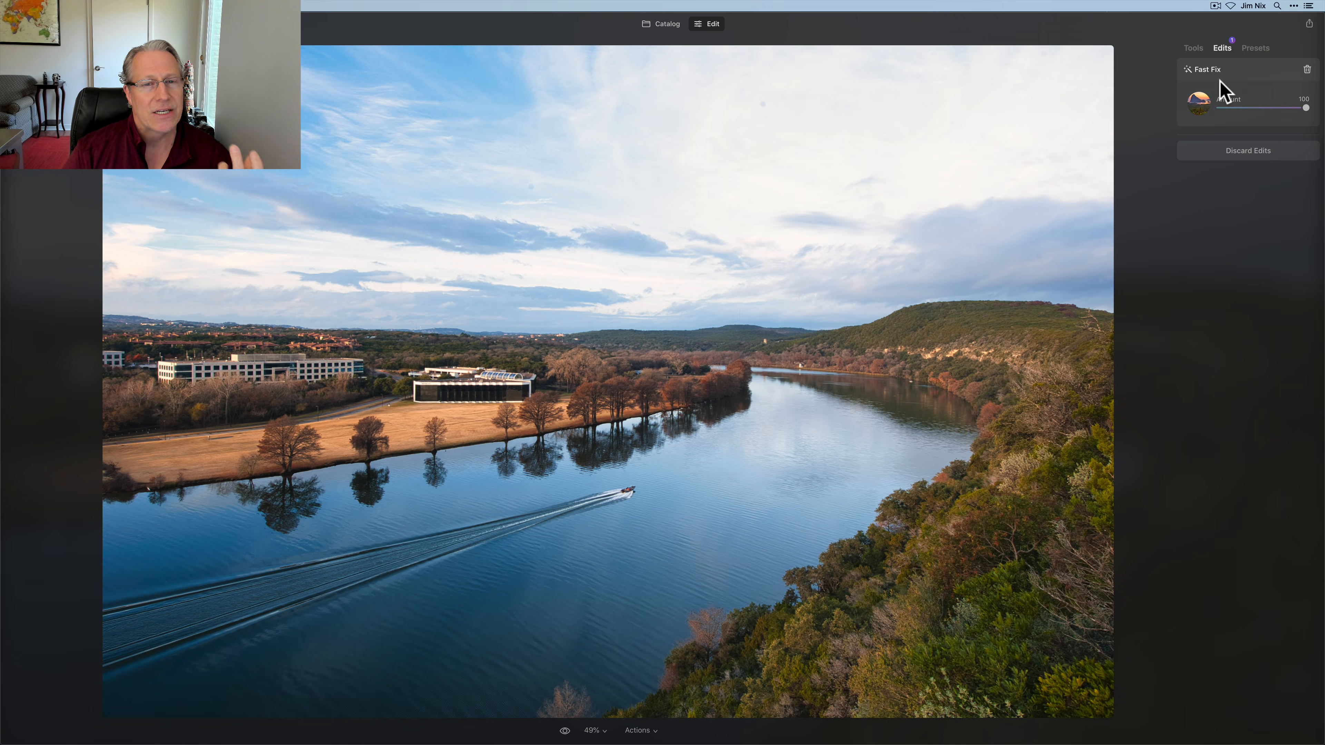
click(1193, 49)
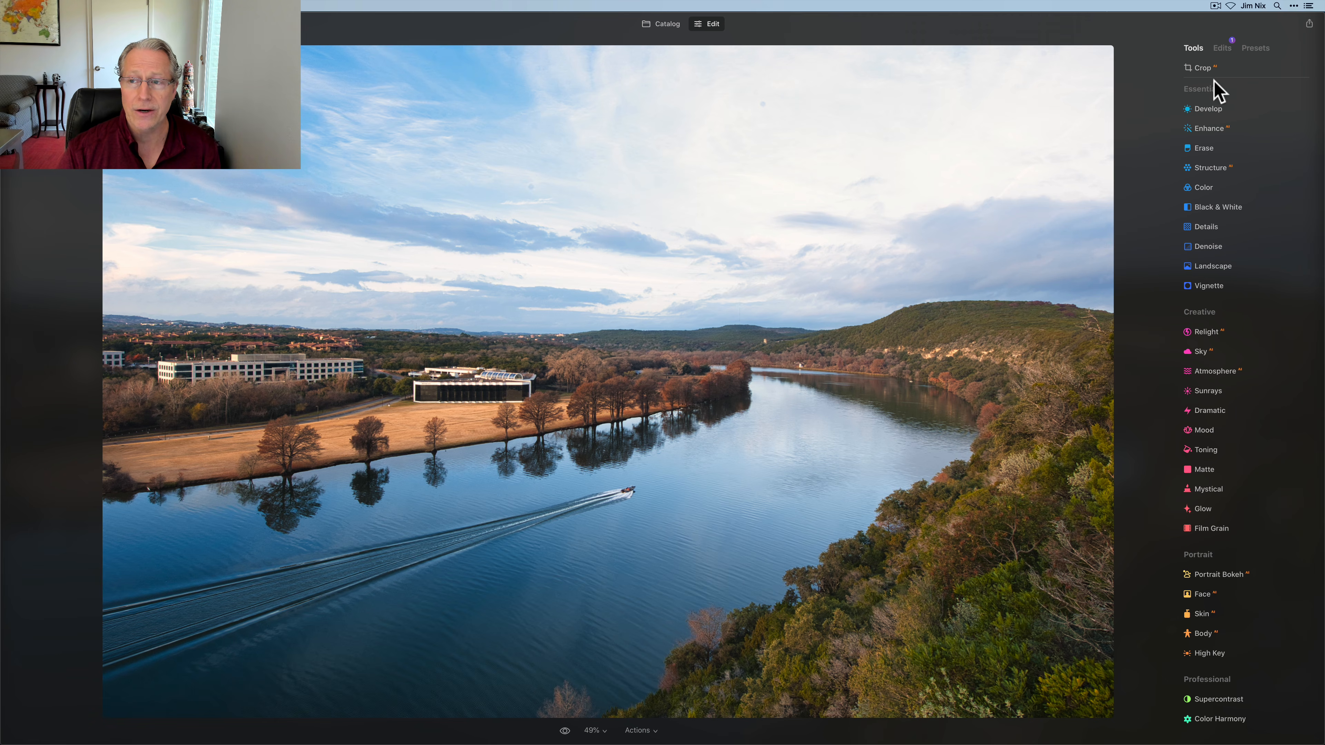
click(1223, 48)
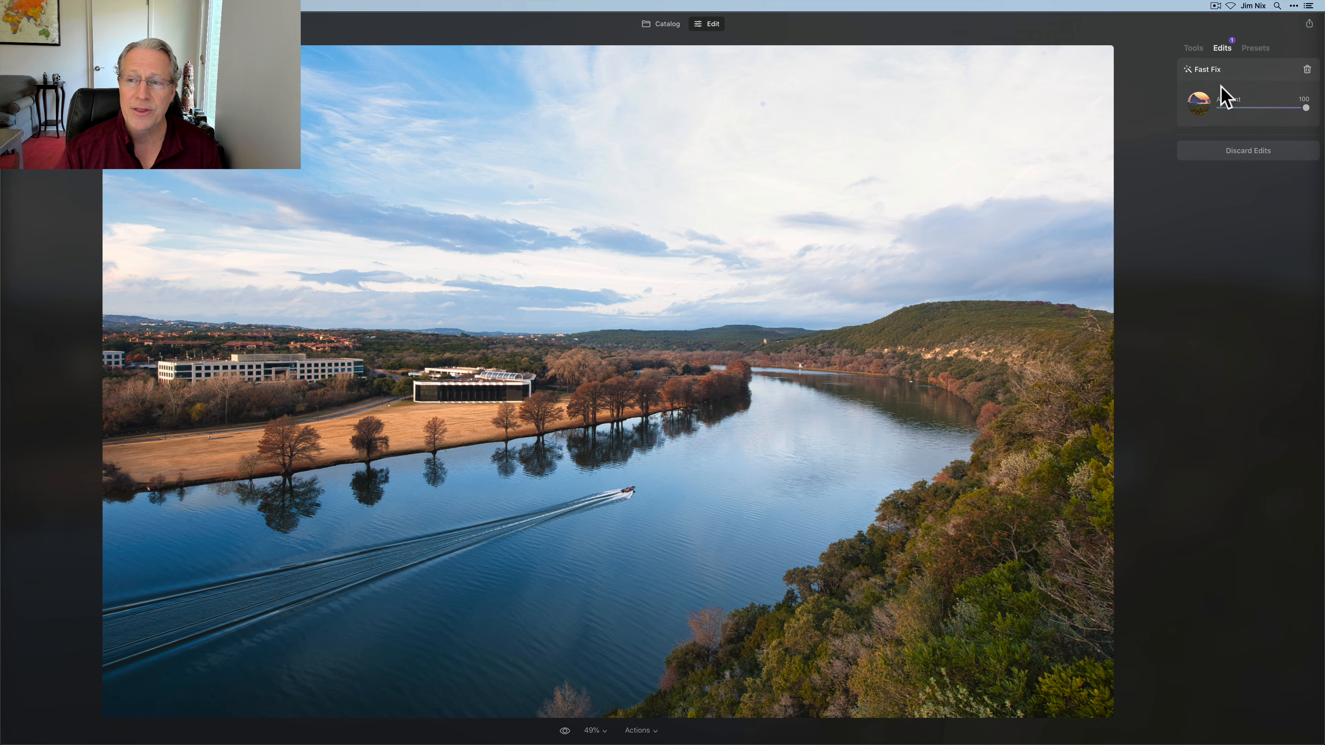
click(1193, 48)
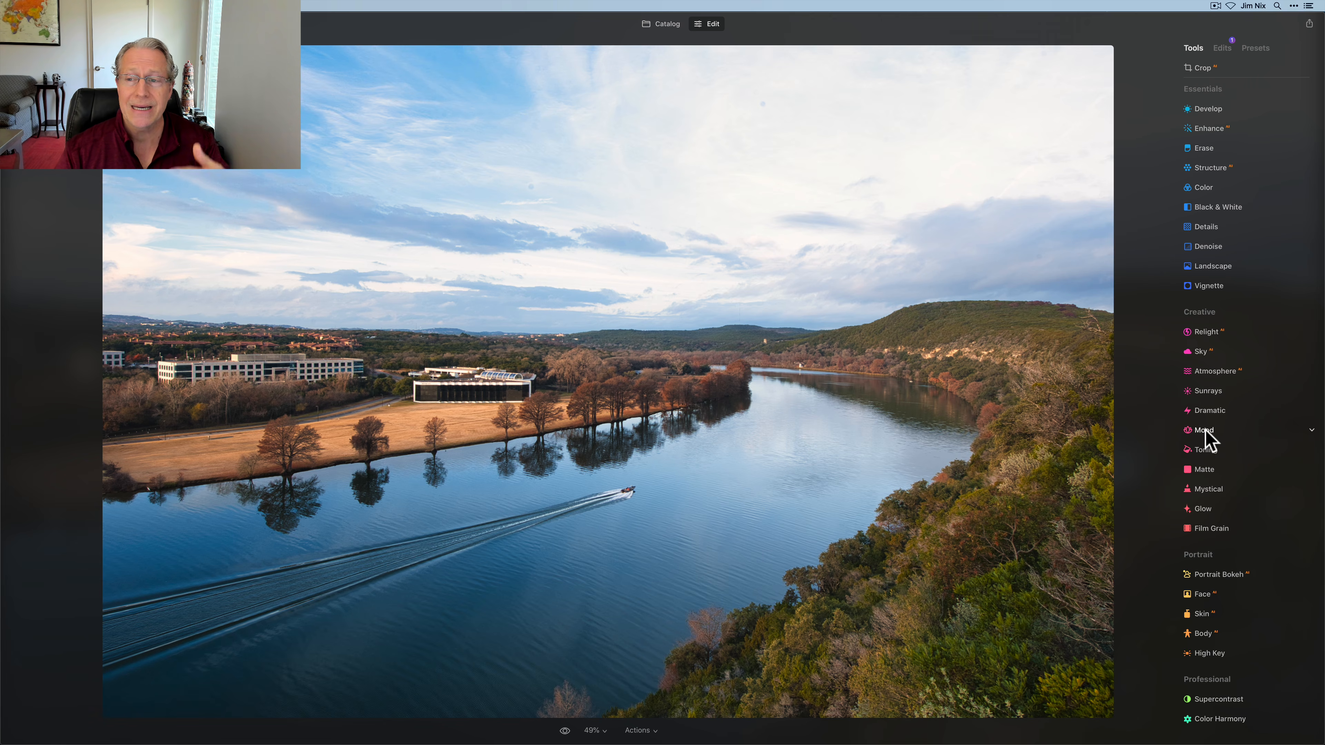
click(1222, 48)
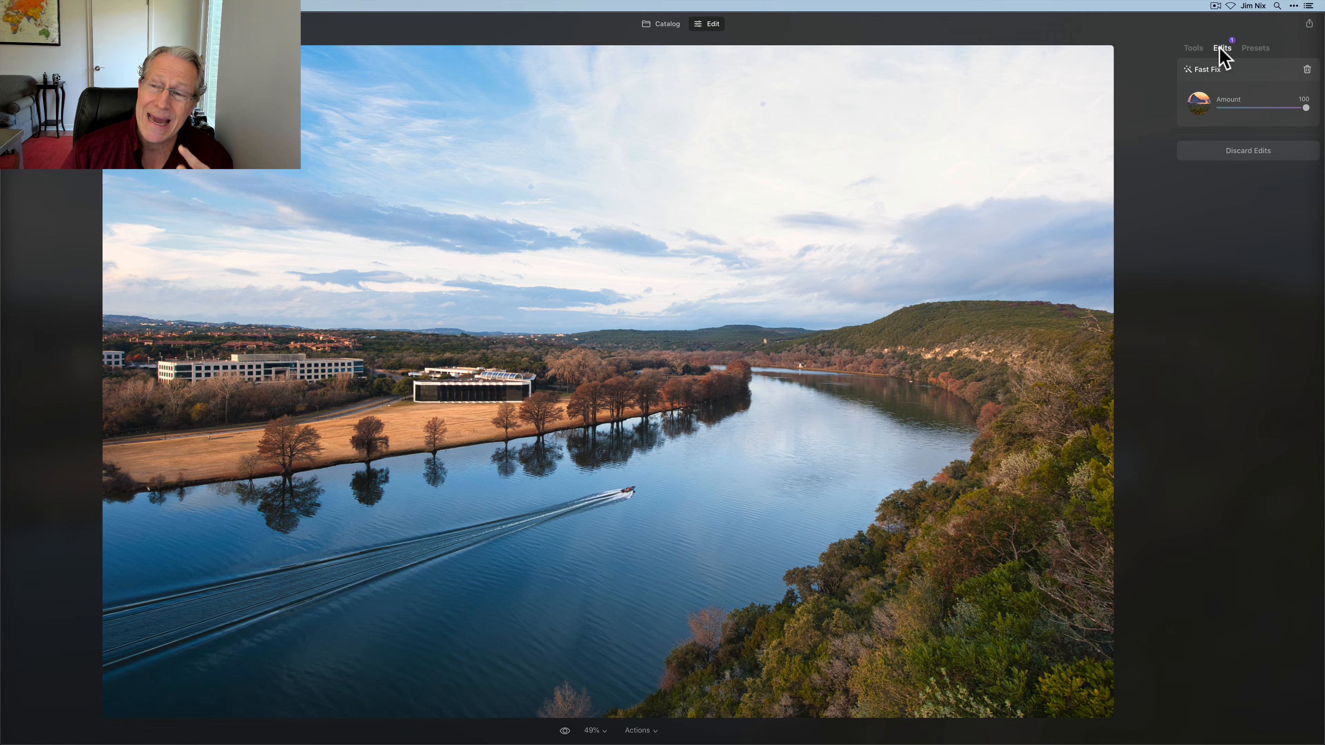
Step: Use Develop to set Smart Contrast to 42 and Highlights to -34, and compare the photo before and after
click(1193, 48)
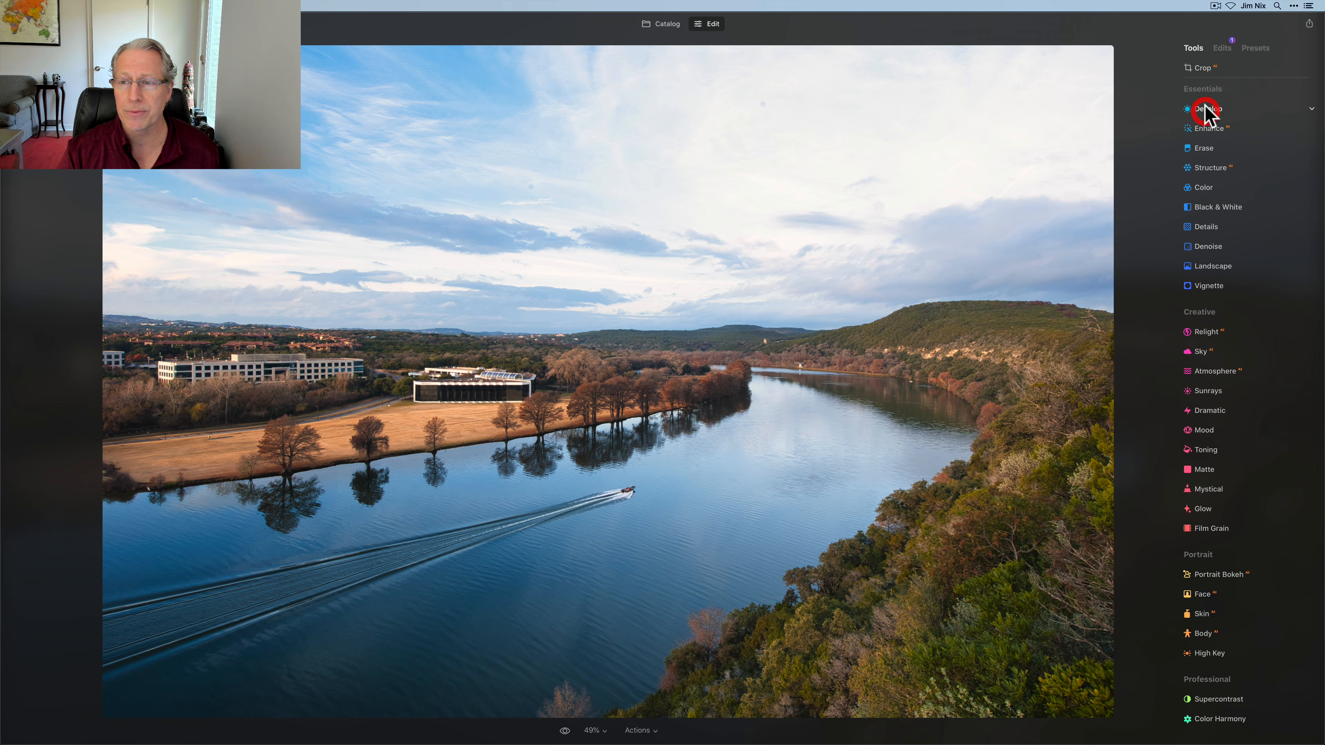
click(1206, 109)
click(1207, 140)
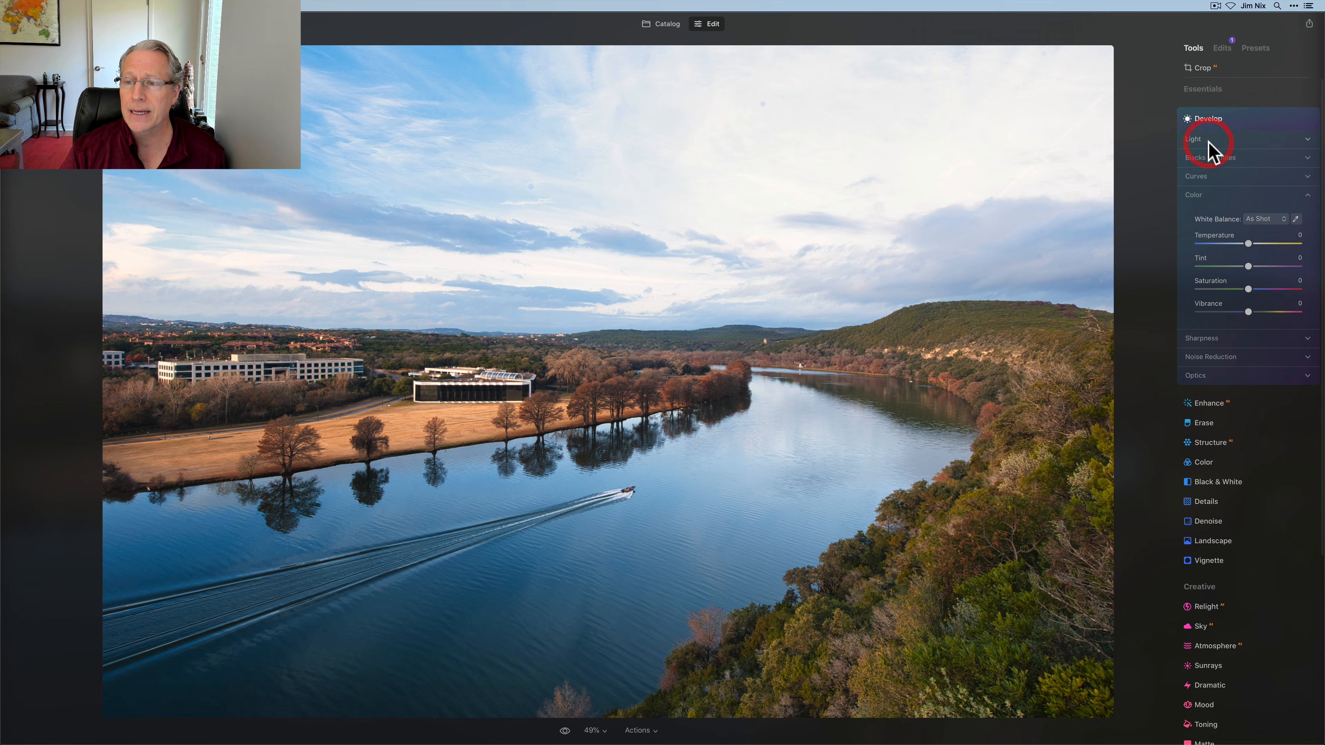
drag(1260, 192, 1231, 215)
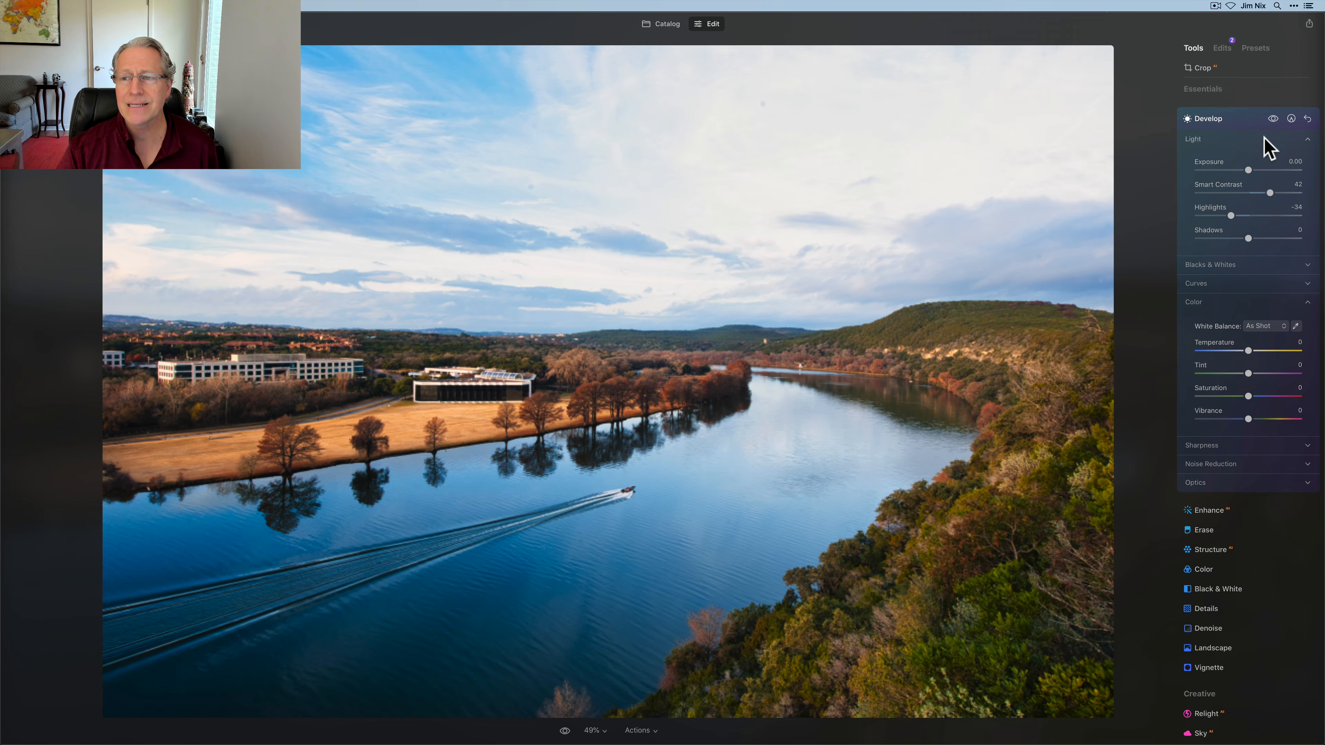
click(1272, 119)
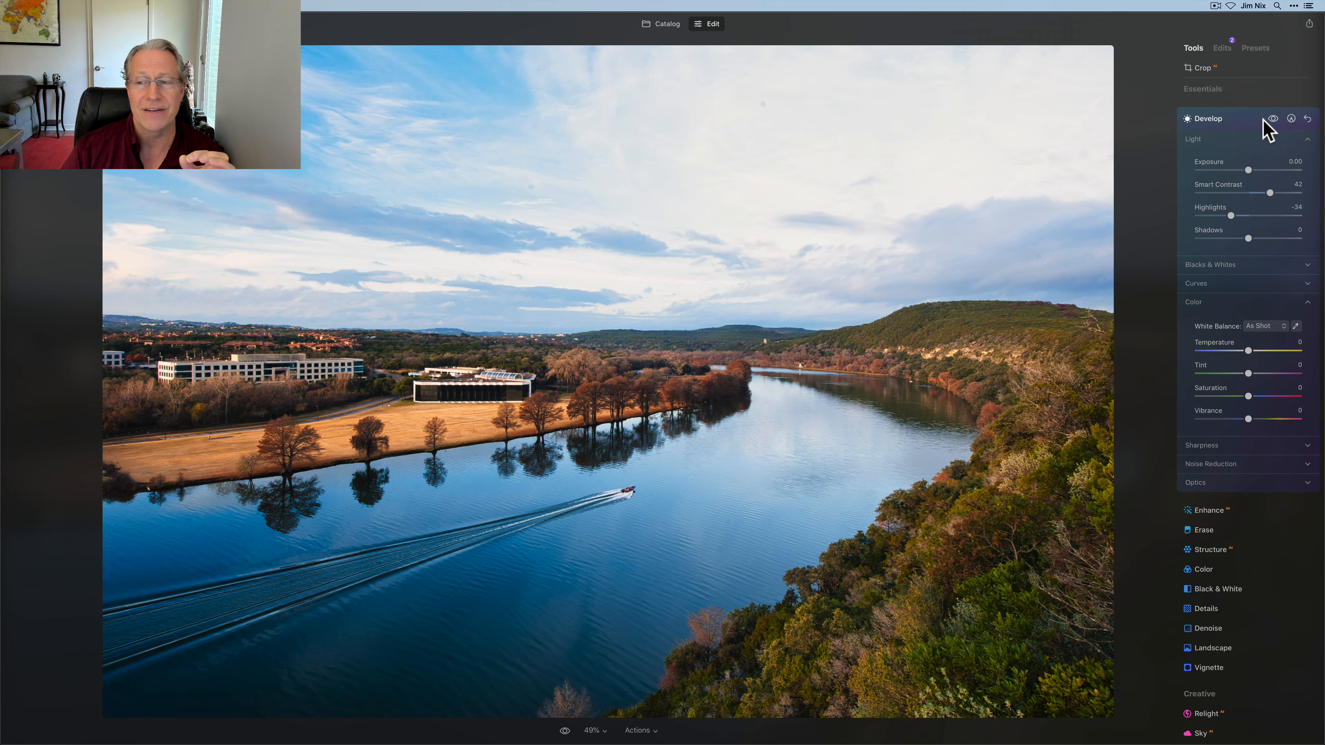
click(1251, 118)
Step: Use Enhance to set Accent to 50 and Sky Enhancer to 14
click(1207, 129)
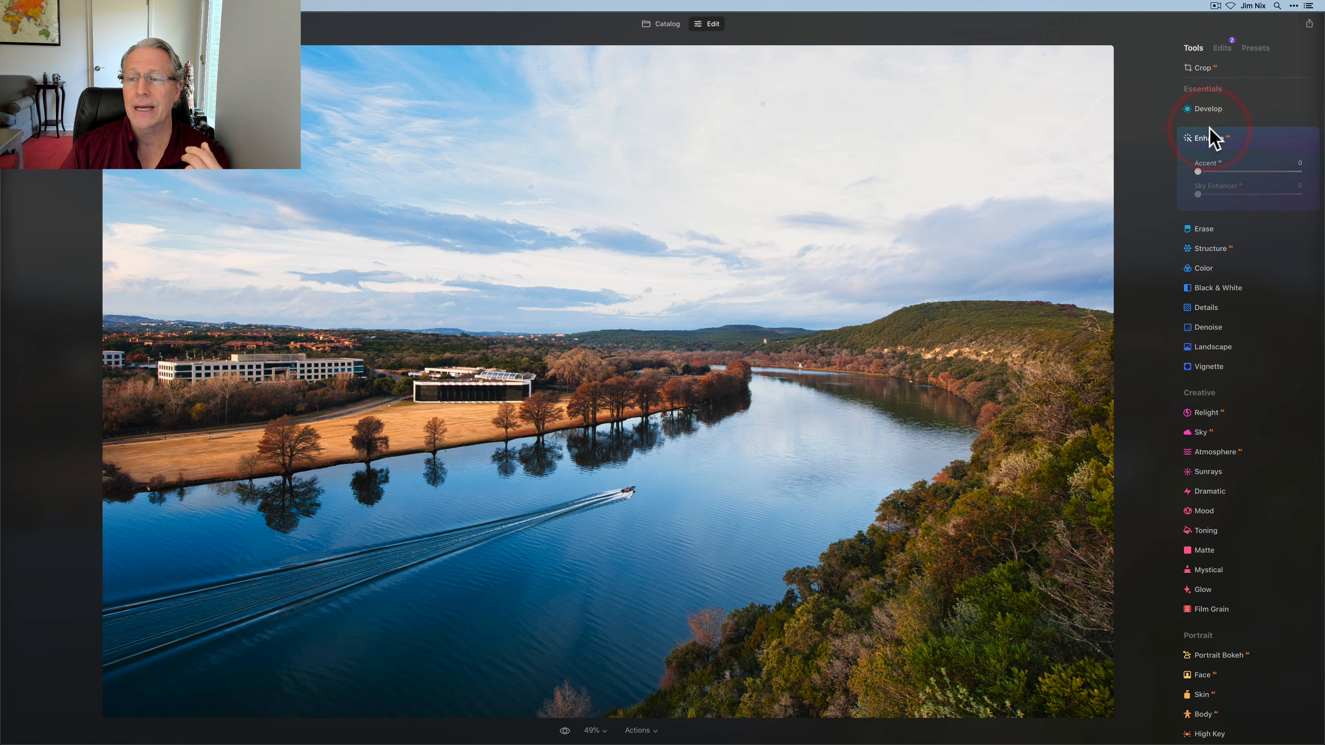
drag(1197, 171, 1248, 171)
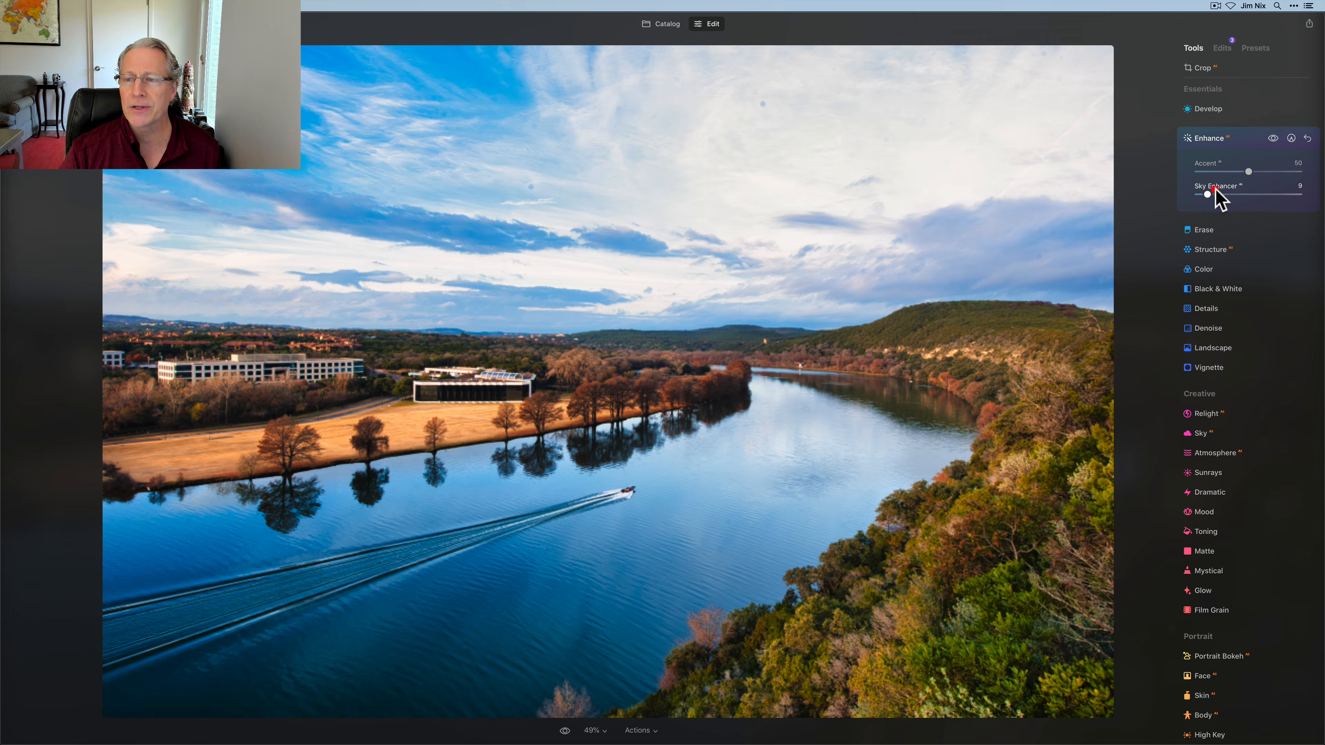
drag(1198, 194, 1213, 194)
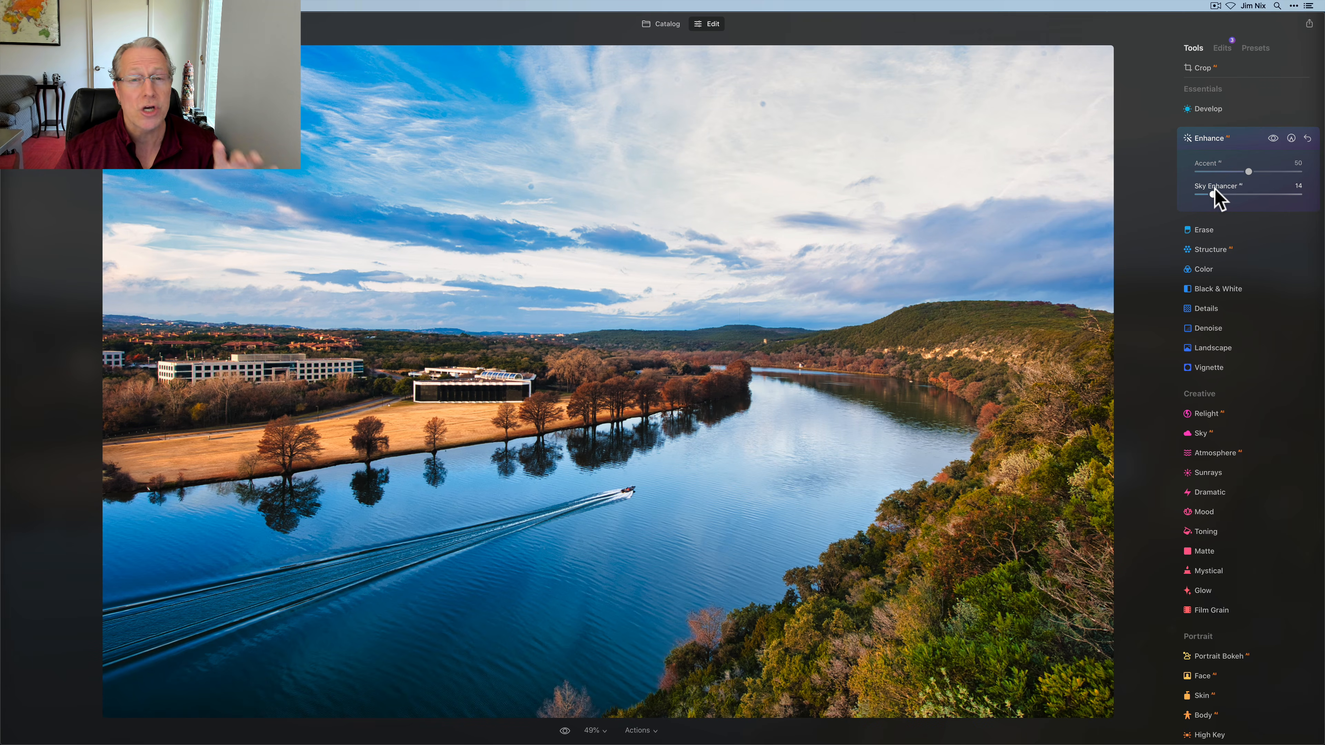
Step: Review the photo's list of edits and discard them all by reverting the photo to its original
click(1239, 139)
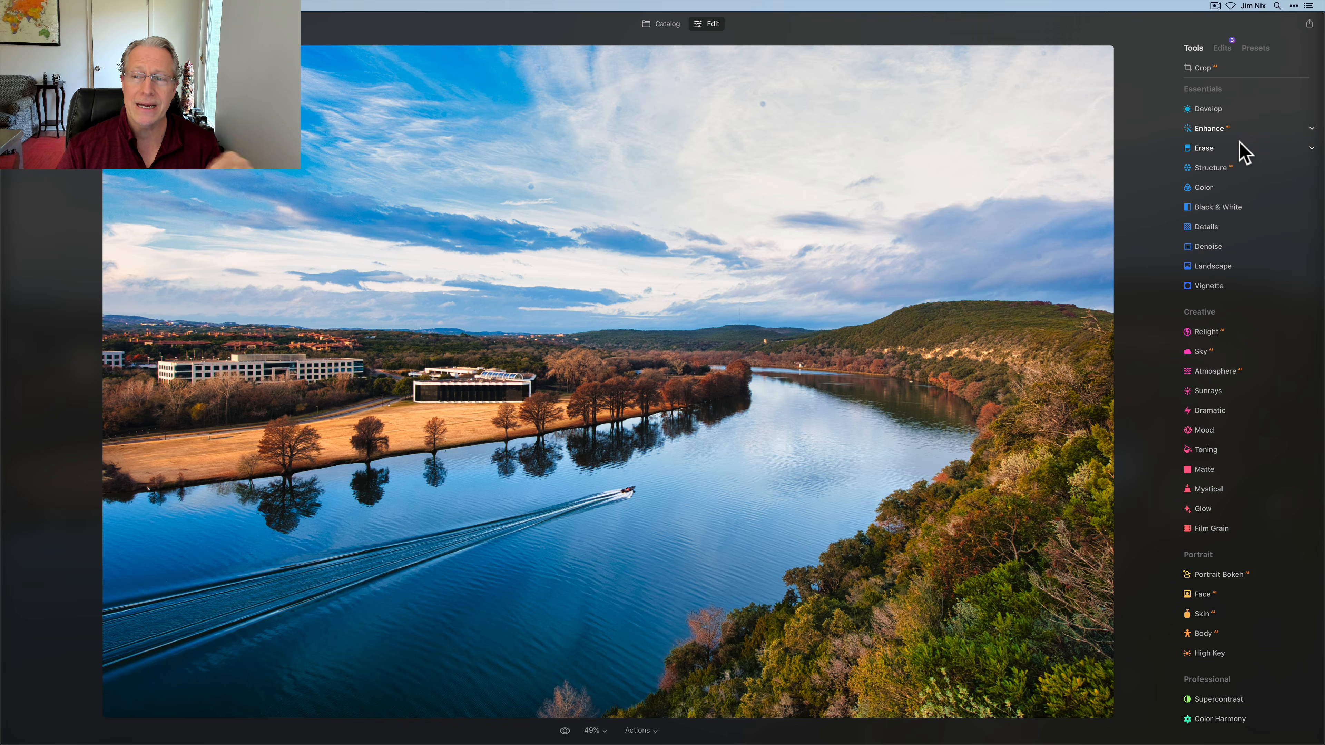
click(1223, 52)
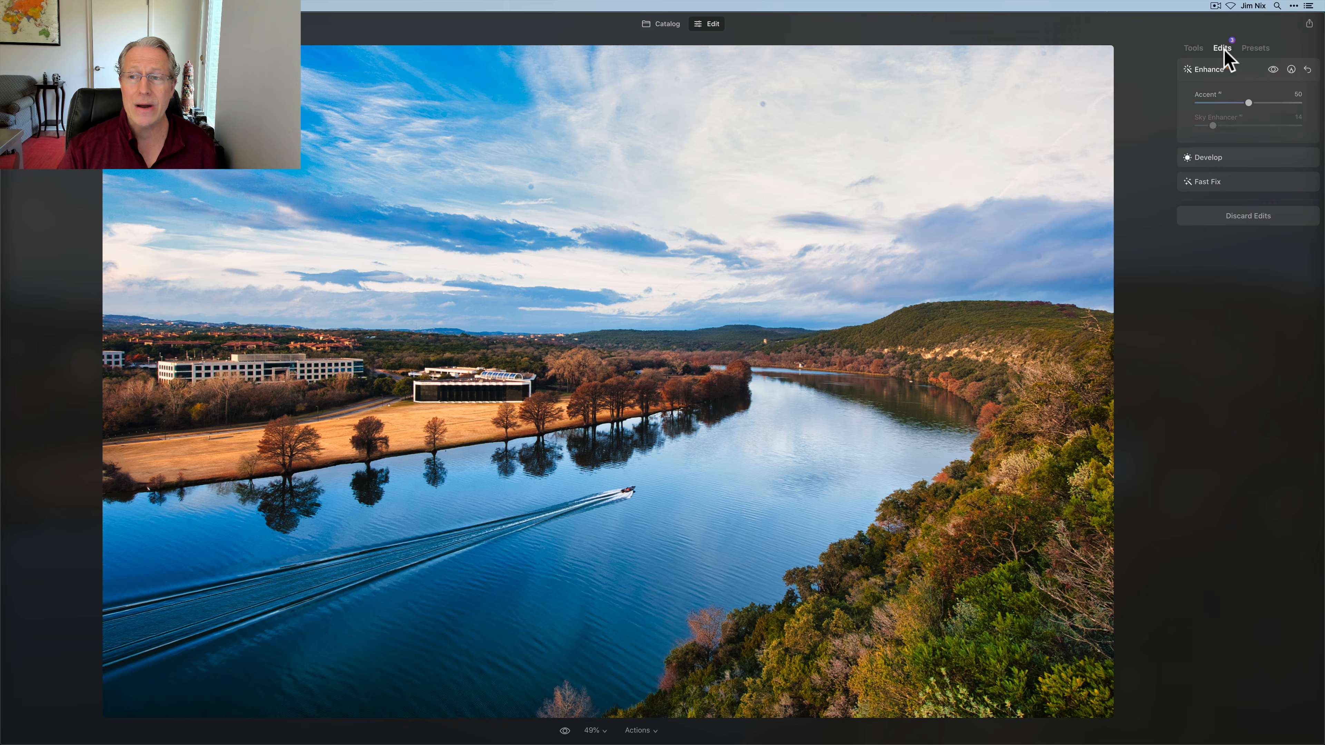
click(1241, 71)
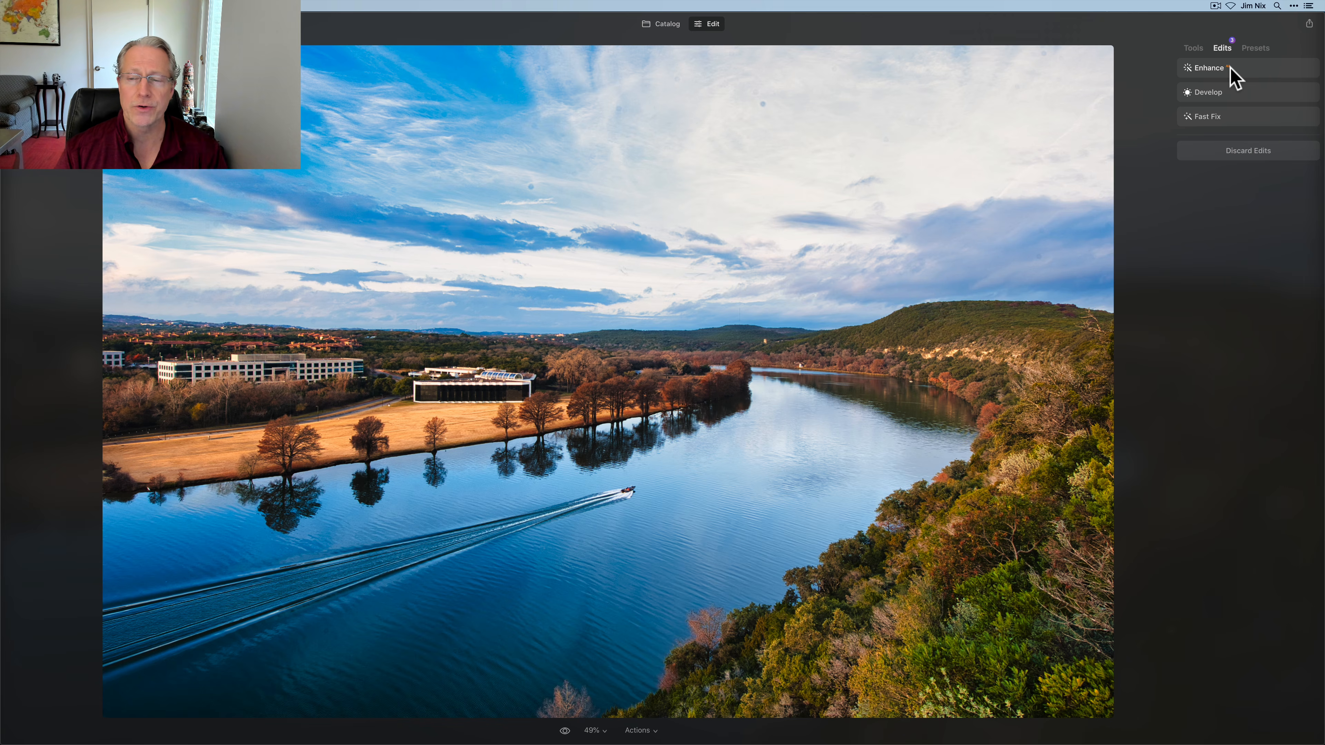
click(1241, 150)
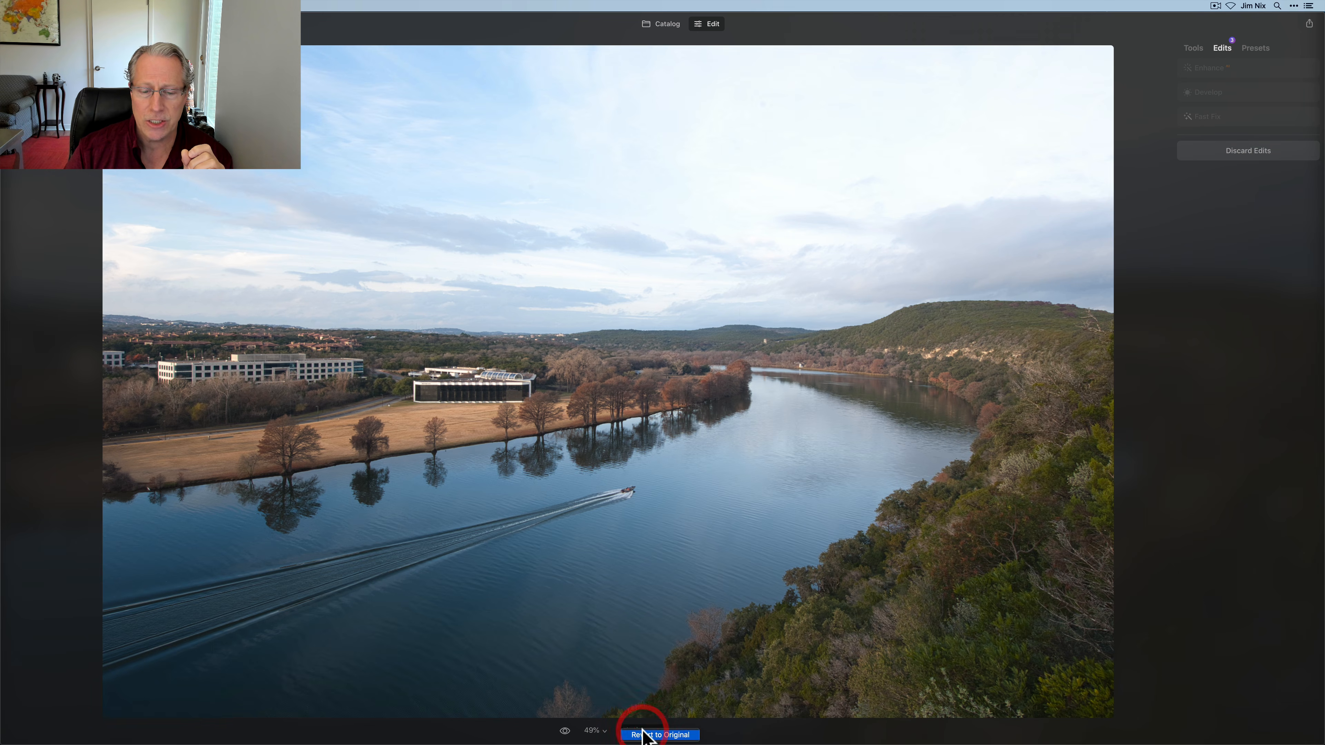
Step: Use Develop to set Smart Contrast to 41, Highlights to -47 and Vibrance to 23
click(1193, 48)
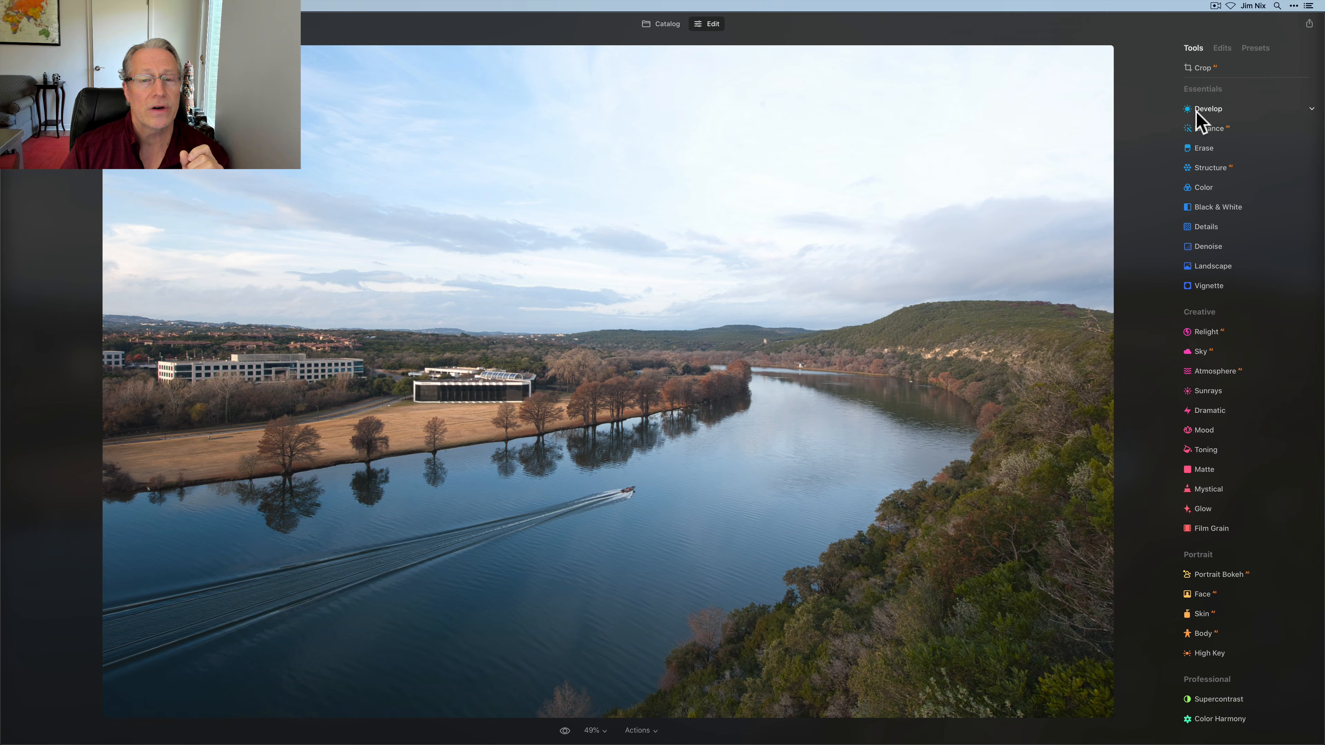
click(1199, 109)
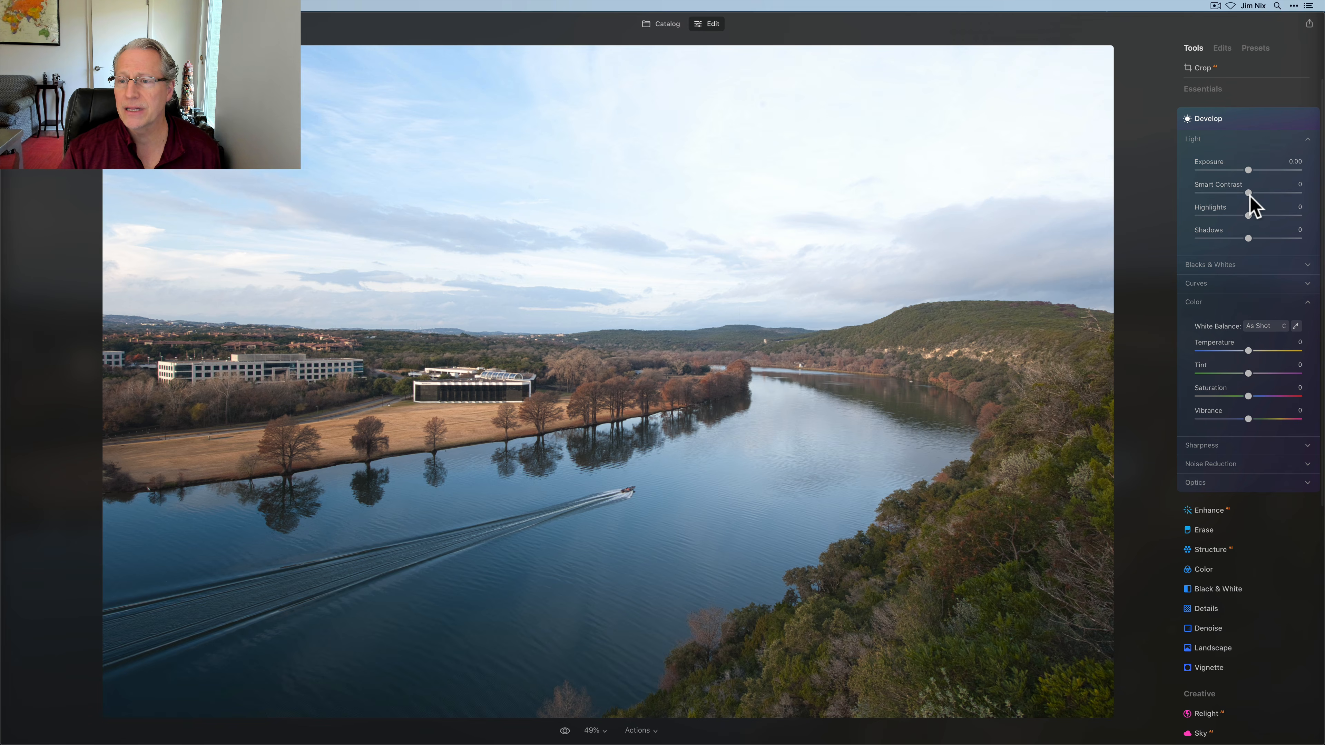
drag(1248, 193, 1219, 216)
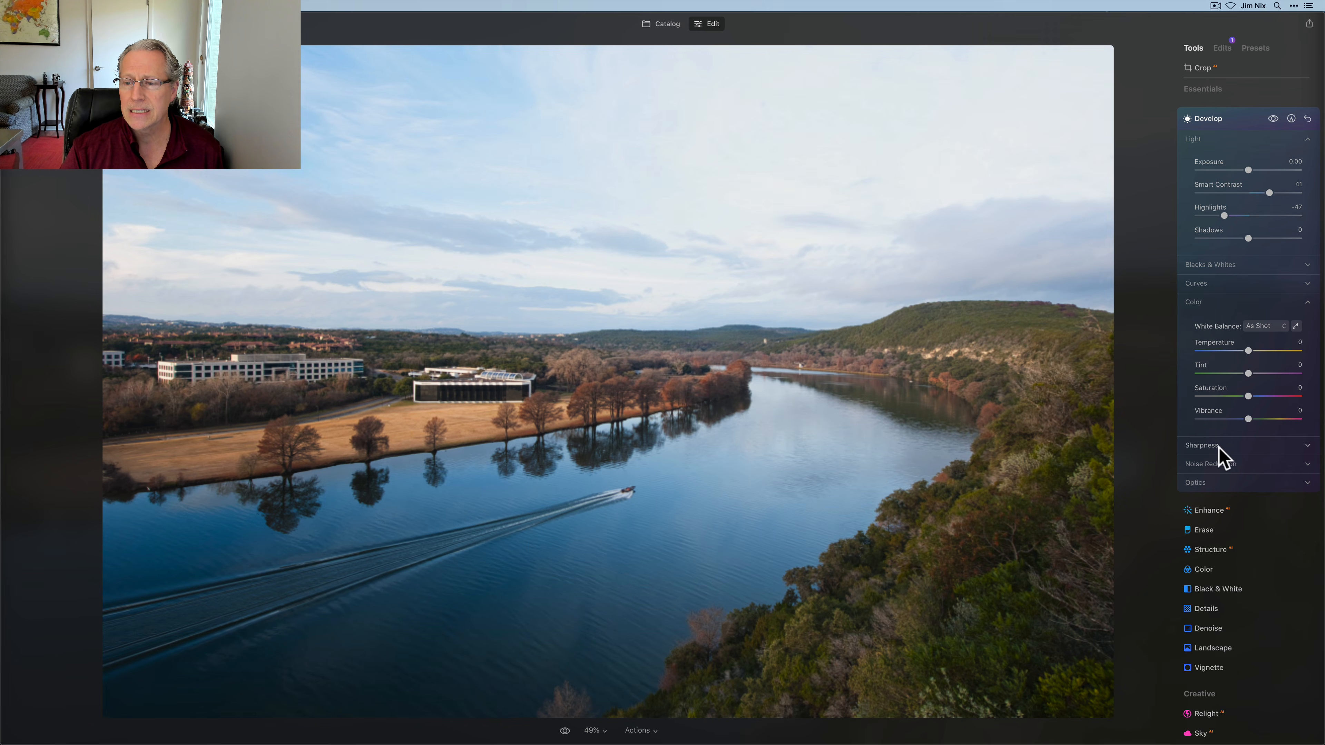
drag(1249, 419, 1259, 420)
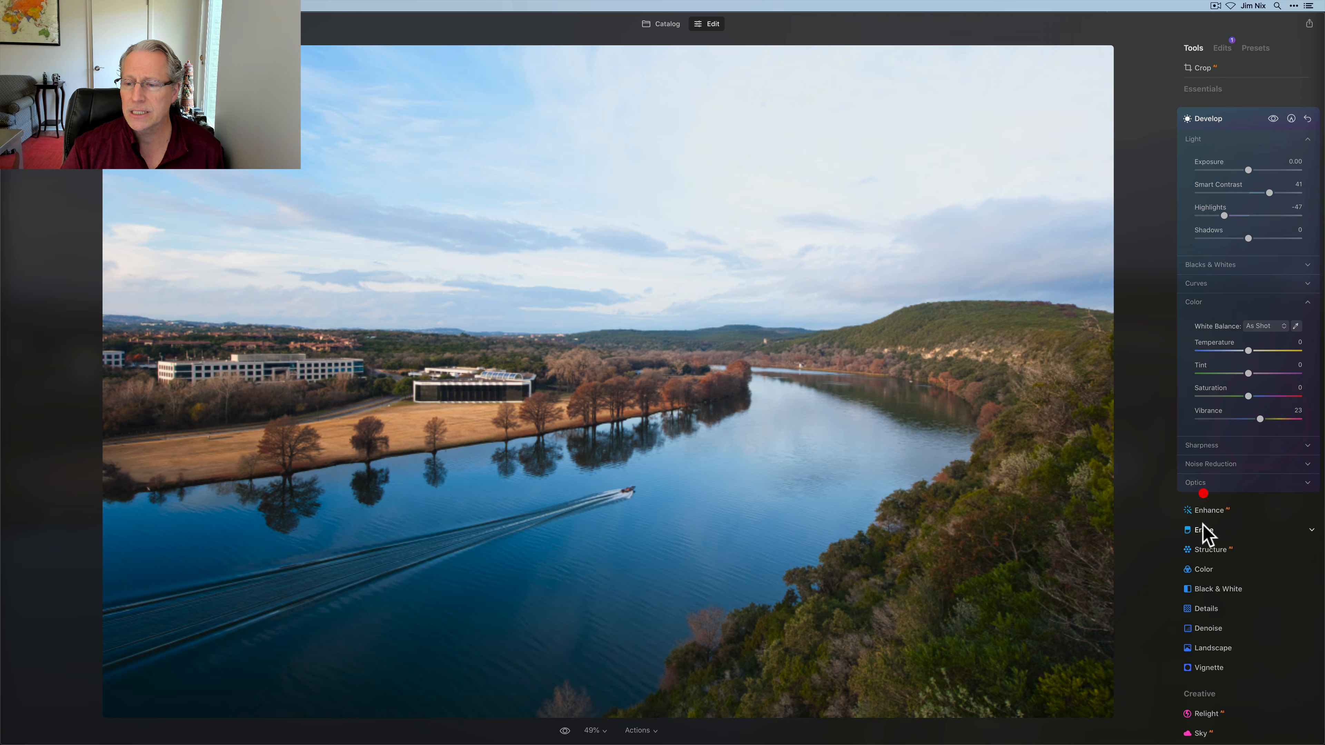
Step: Use Enhance to set Accent to 45 and Sky Enhancer to 35
click(1209, 511)
drag(1197, 172, 1235, 195)
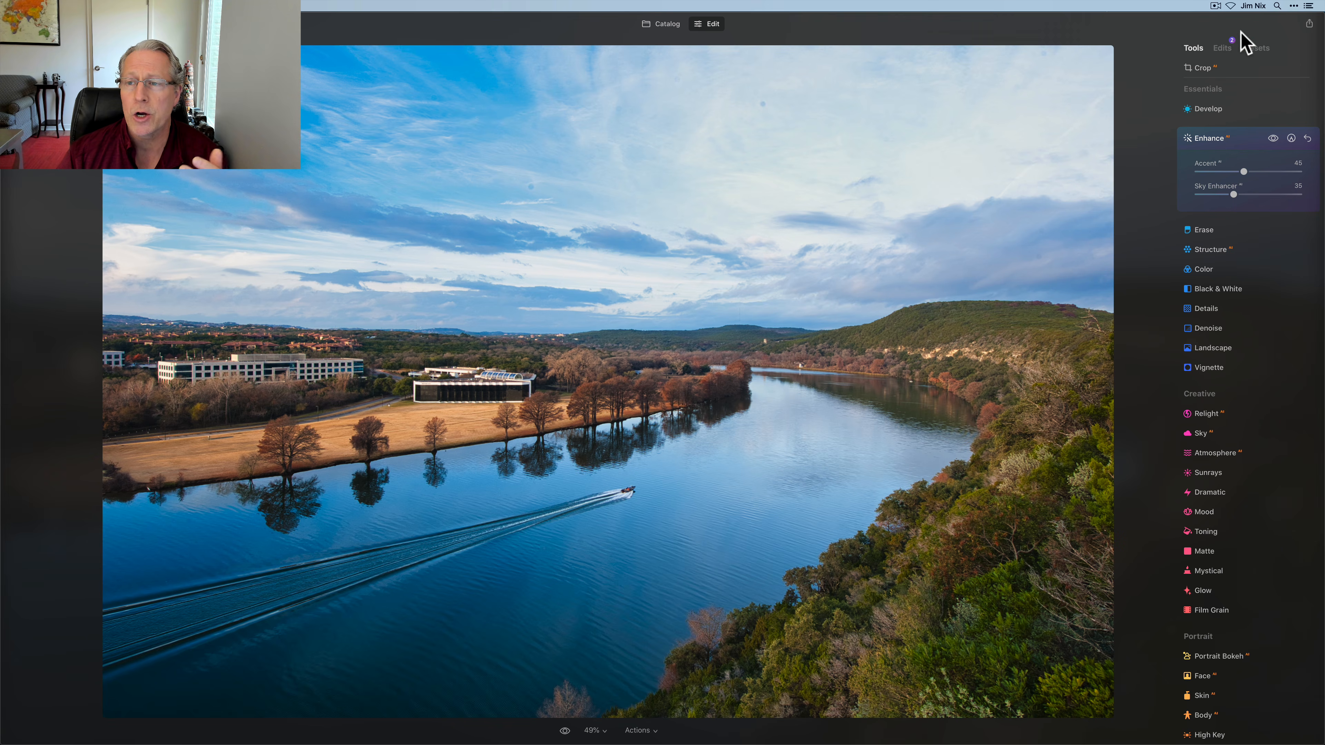
Step: Apply the favorite Fast Fix preset in place of the existing edits, and delete it from the list of edits
click(1247, 48)
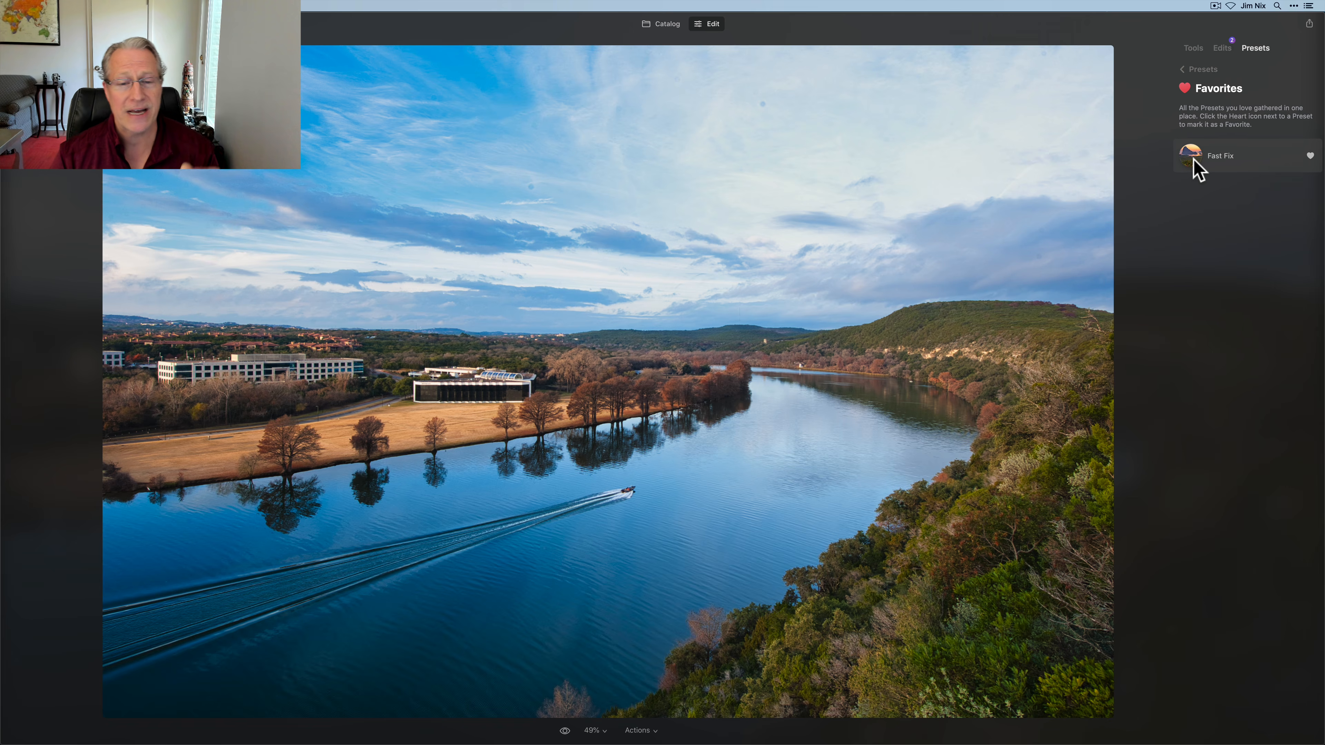
click(1193, 161)
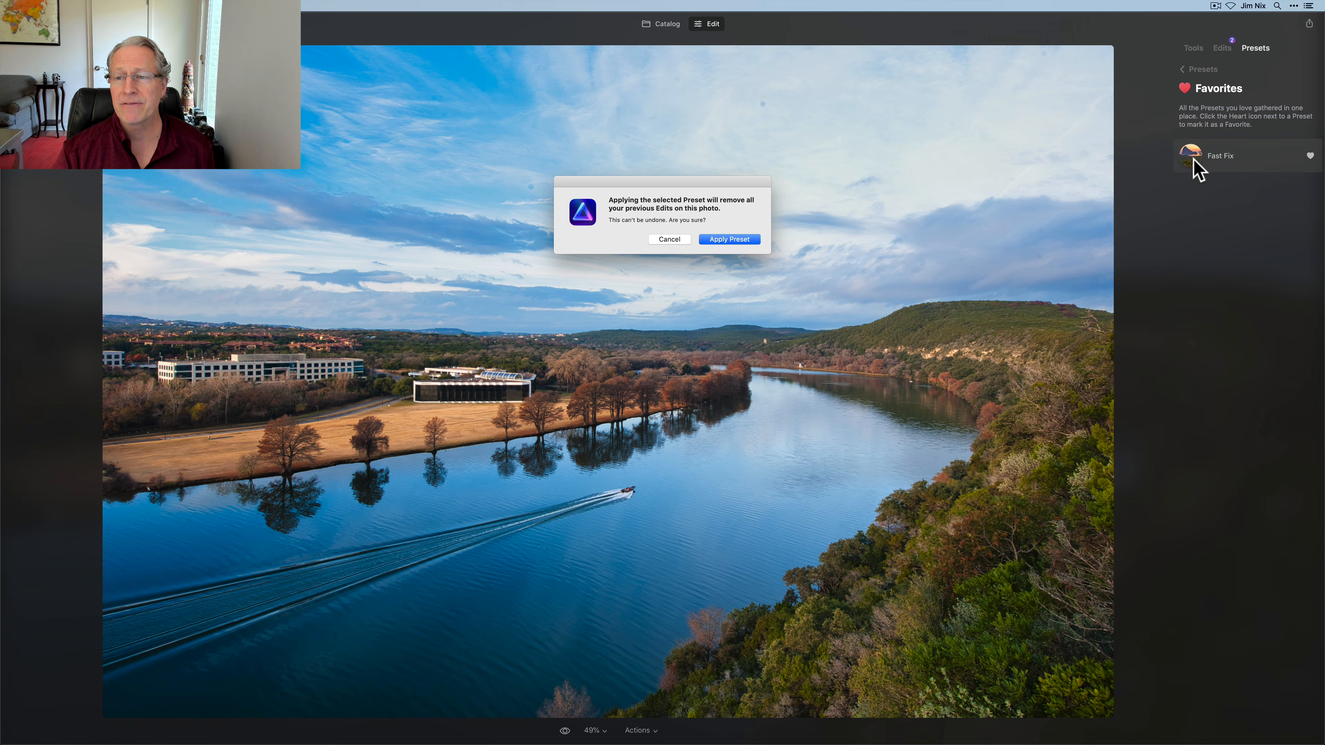
click(710, 239)
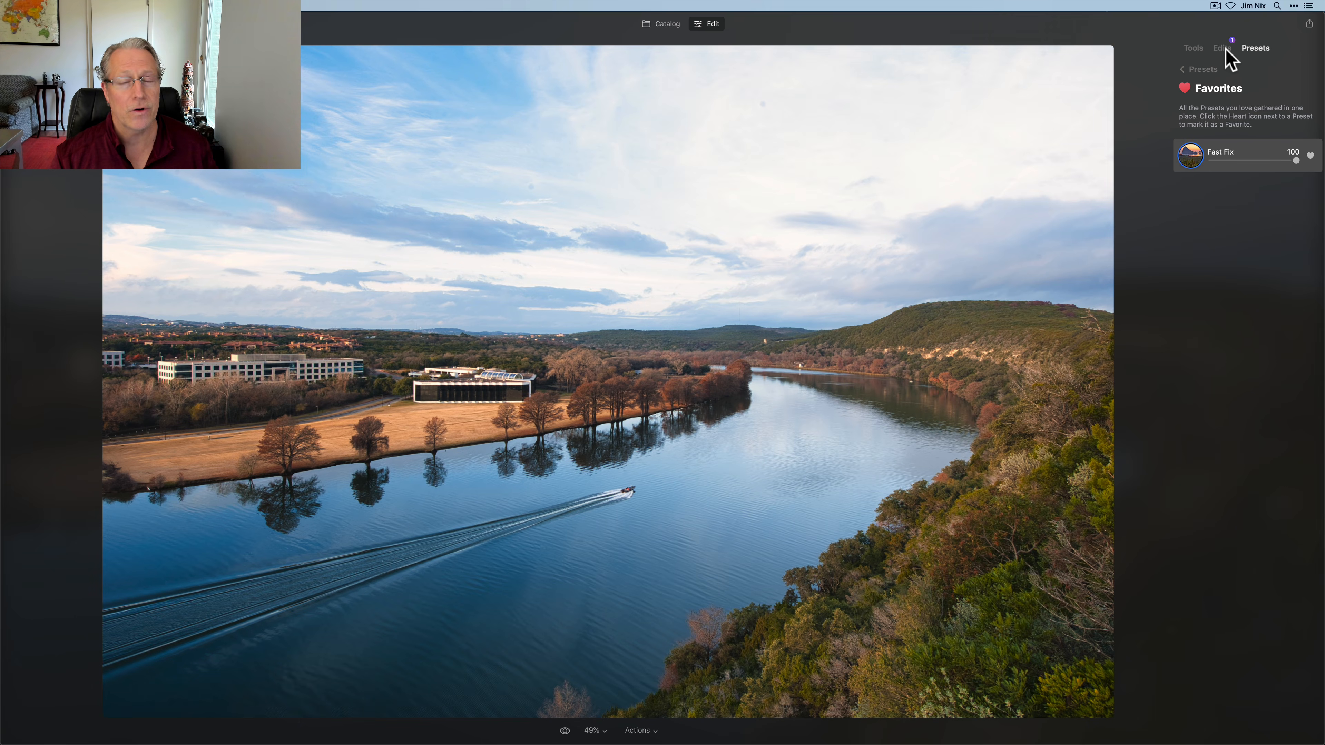
click(1223, 49)
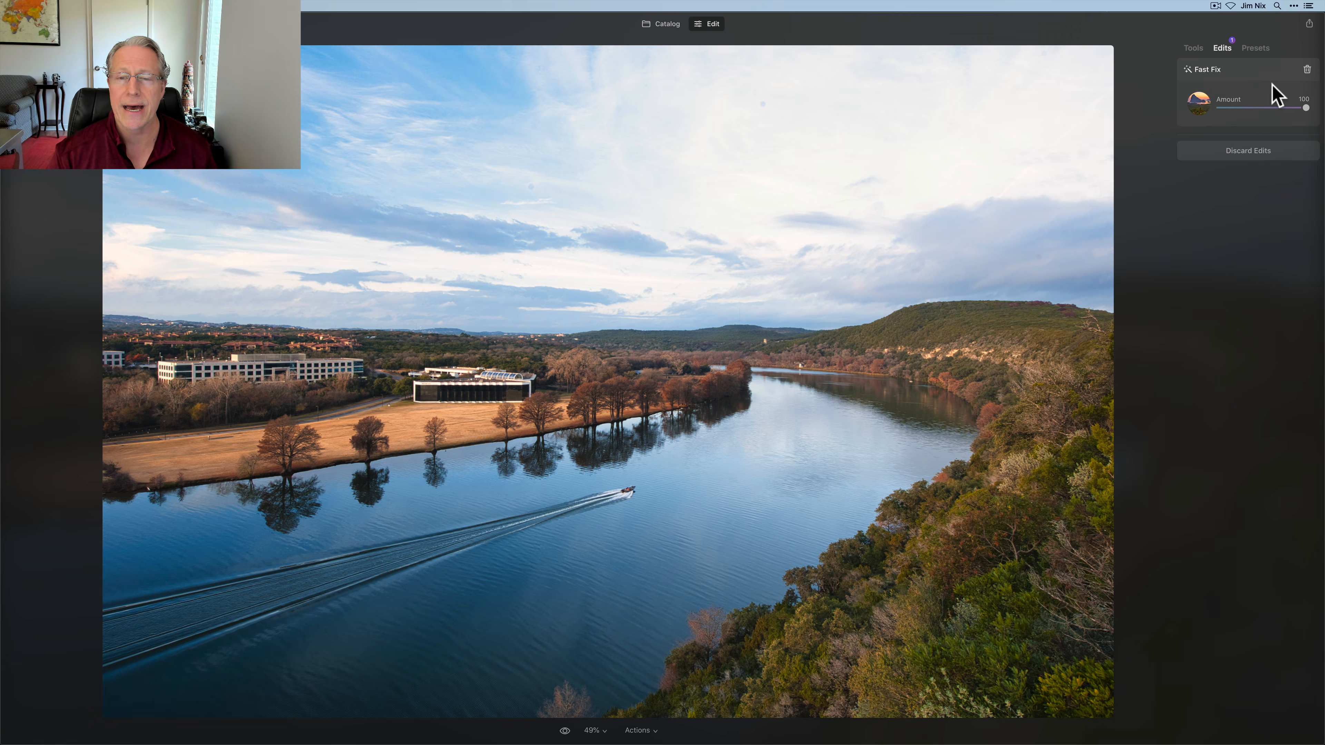
click(1307, 70)
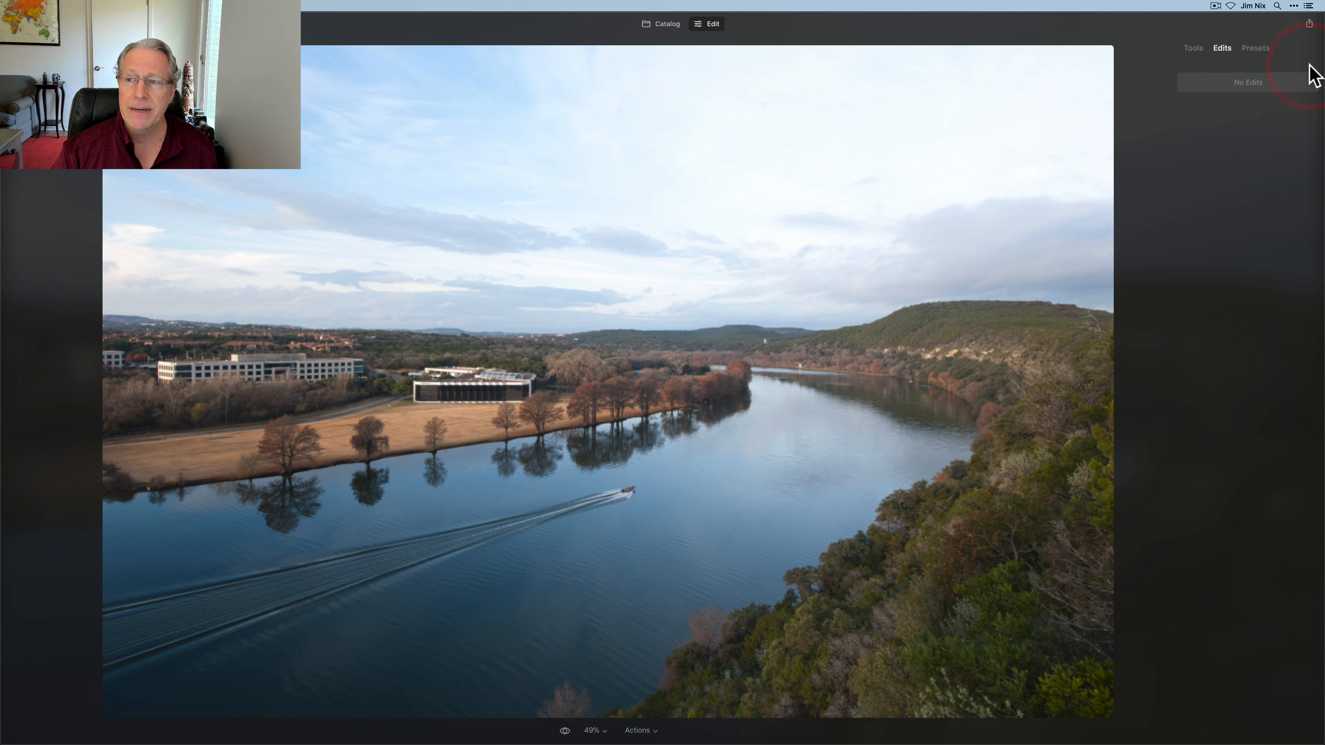
Step: Use Develop to set Smart Contrast to 41, Highlights to -33, Vibrance to 9 and Tint to 7
click(1193, 48)
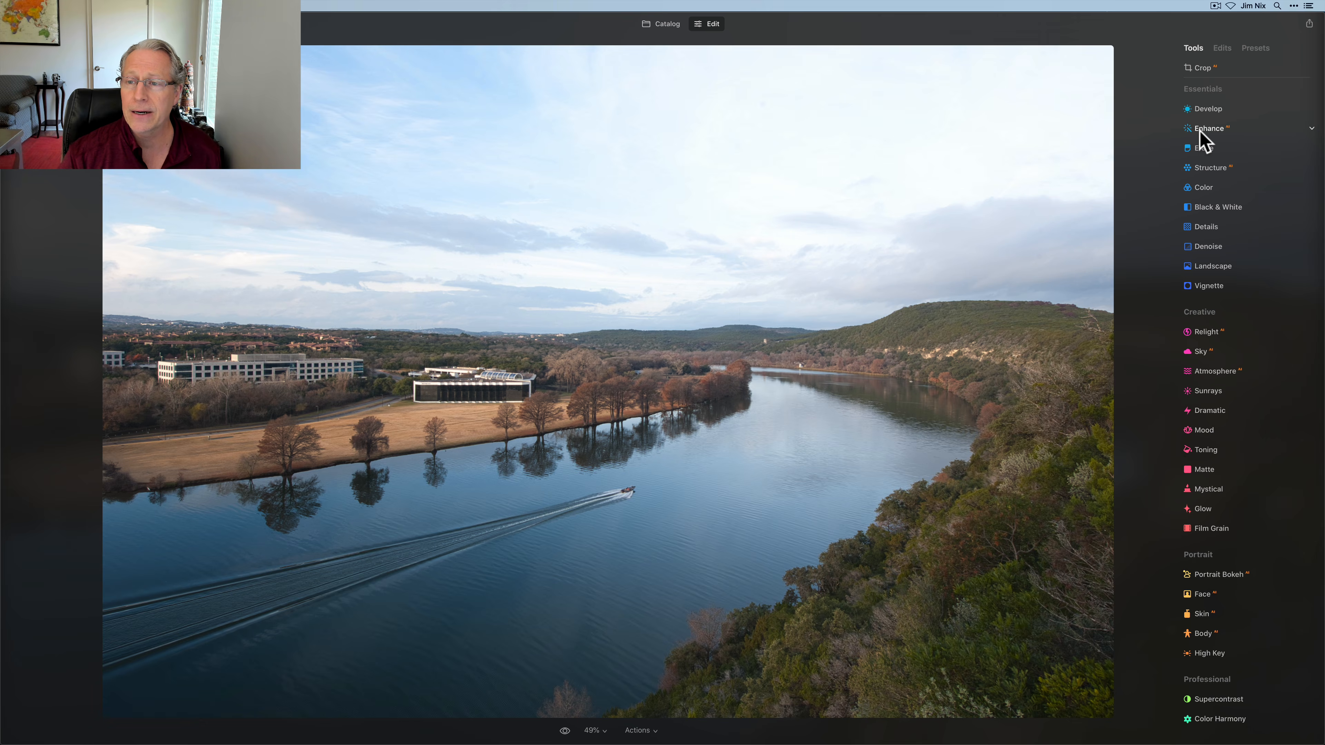
click(1208, 110)
drag(1248, 193, 1231, 216)
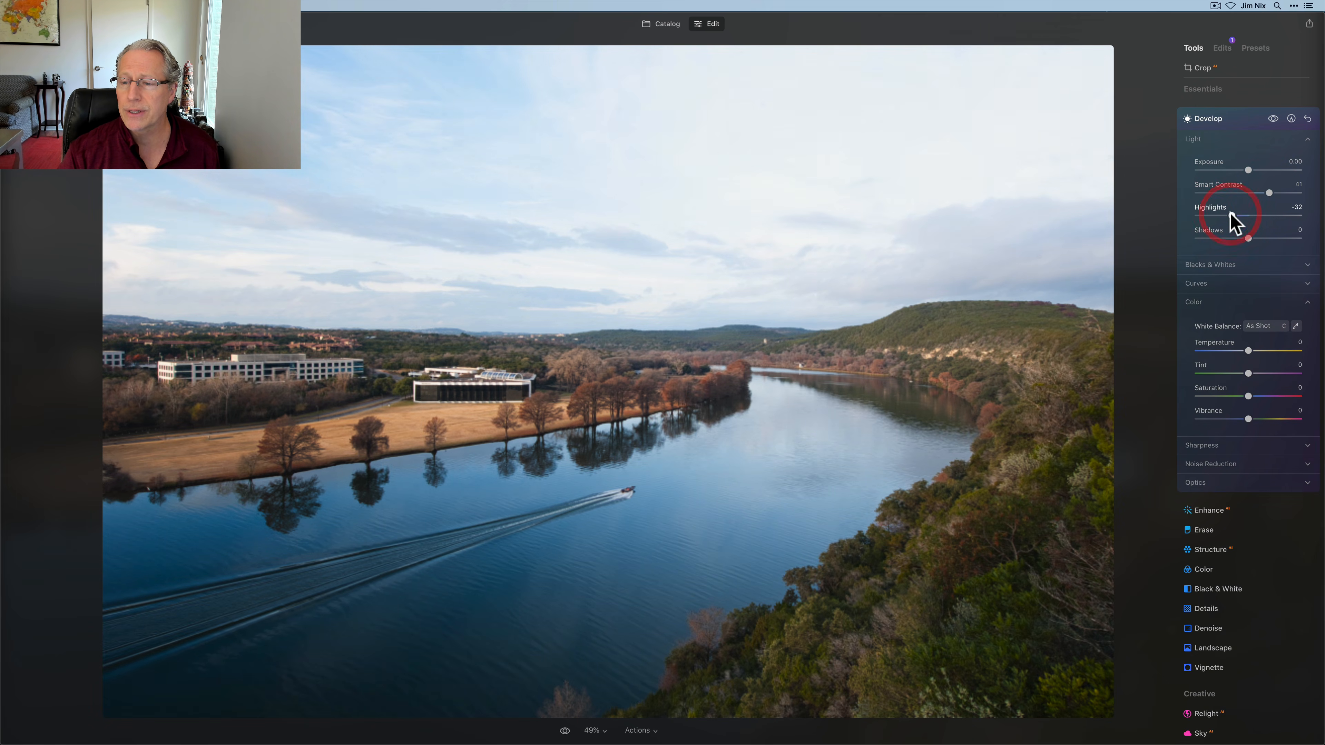
drag(1248, 419, 1253, 420)
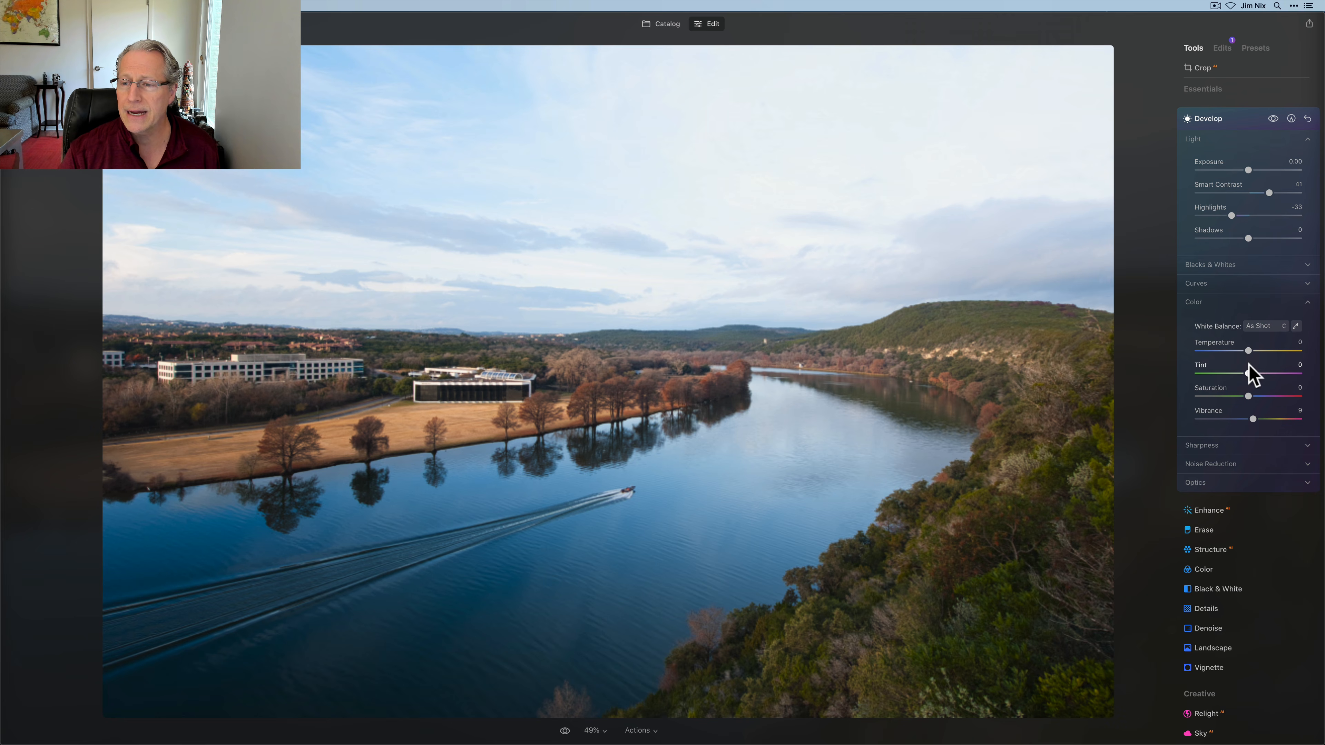
mouse_move(1249, 350)
mouse_down()
mouse_move(1252, 374)
mouse_move(1249, 352)
mouse_up()
Step: Use Enhance to set Accent to 55 and Sky Enhancer to 16
click(1208, 511)
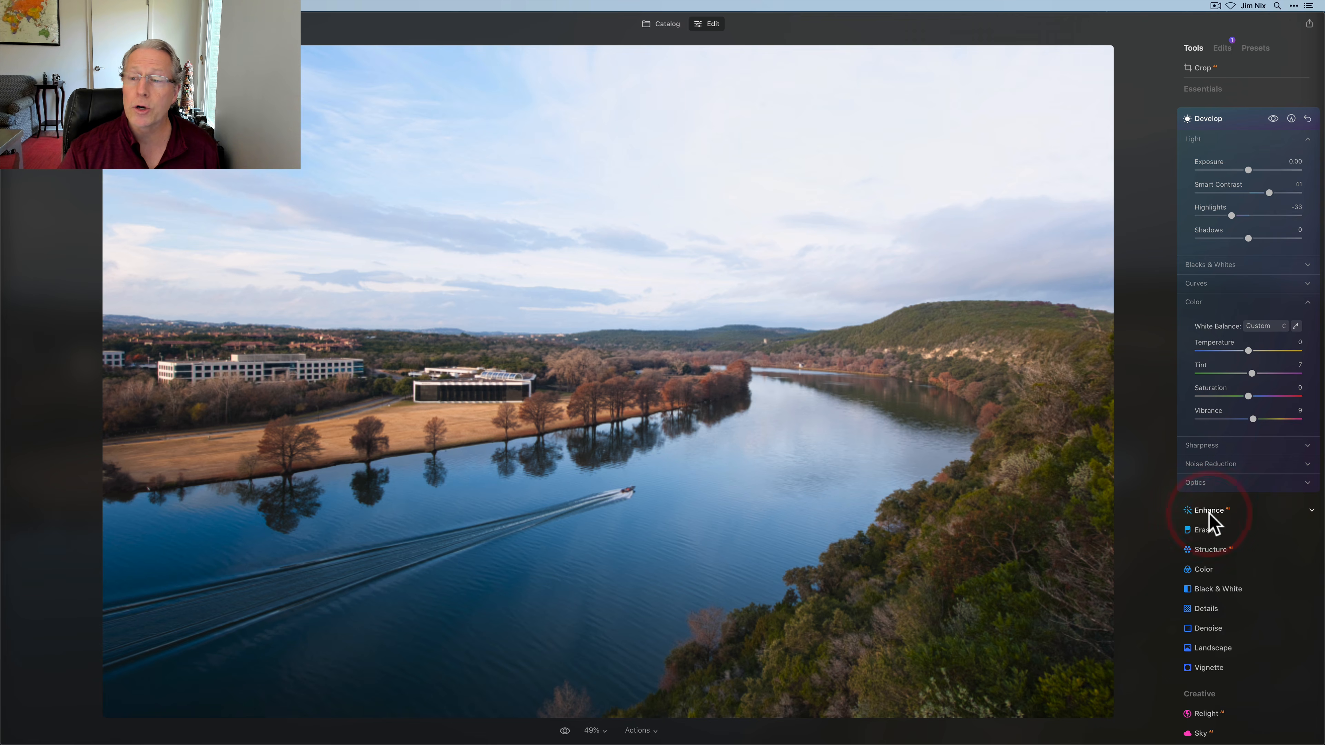
drag(1197, 171, 1214, 195)
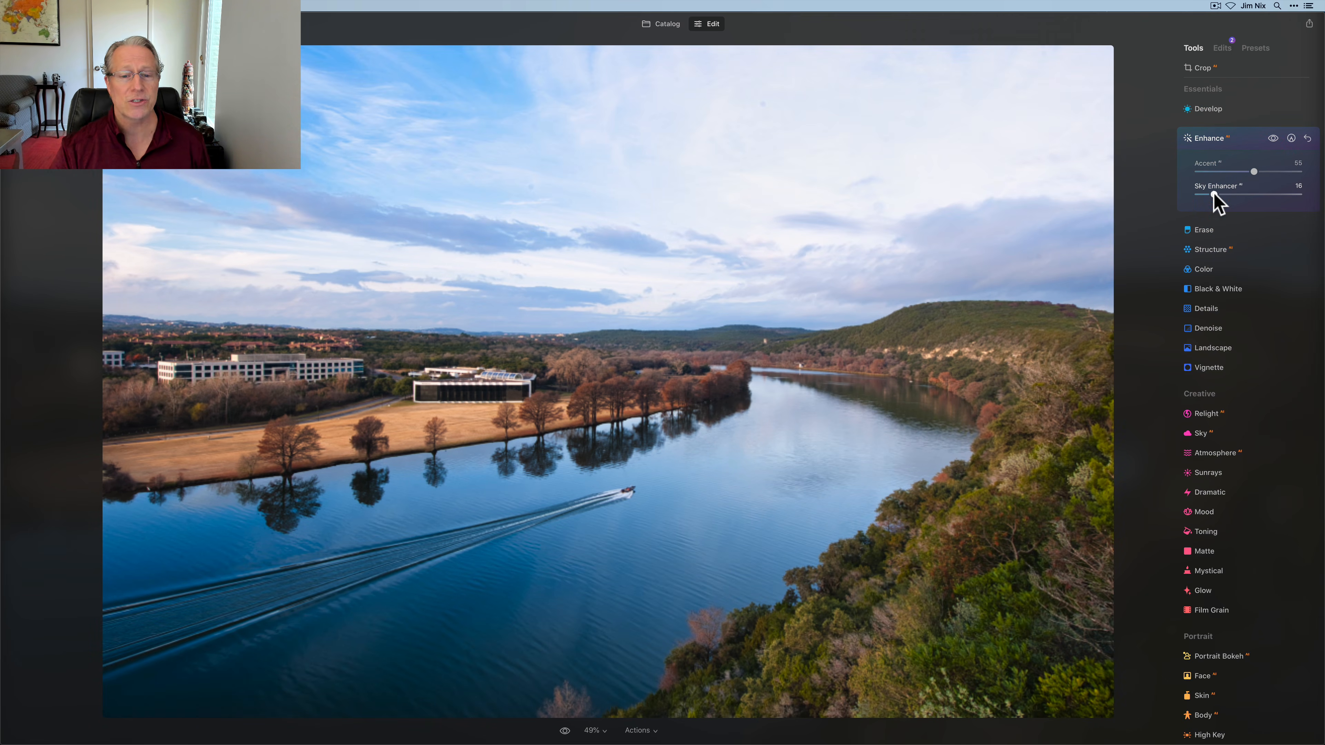